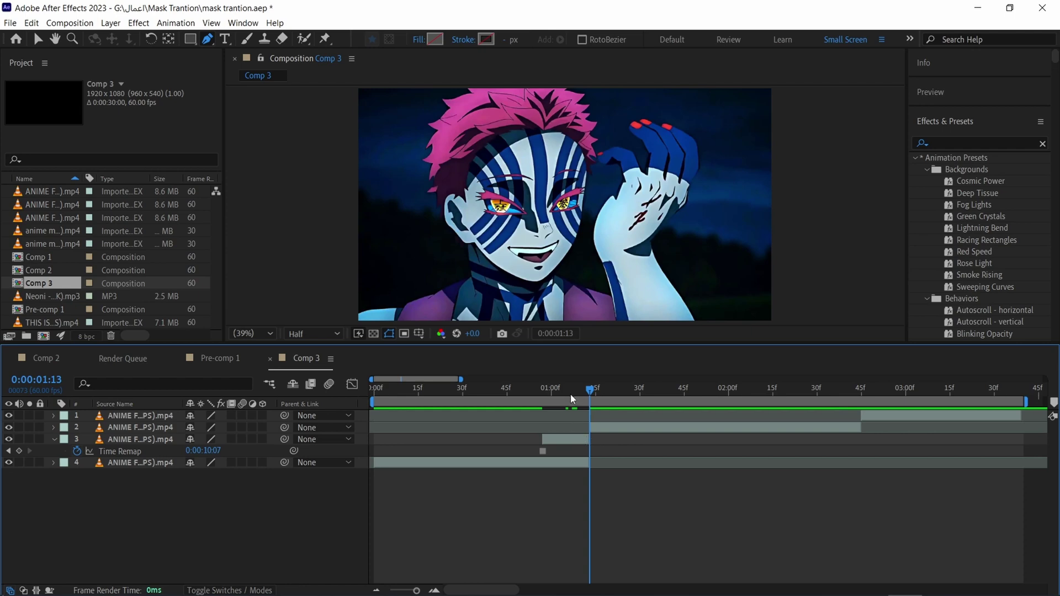
Select the third layer's clip at 0:00:01:04 and set the preview resolution to Full
left_click(564, 392)
left_click(573, 438)
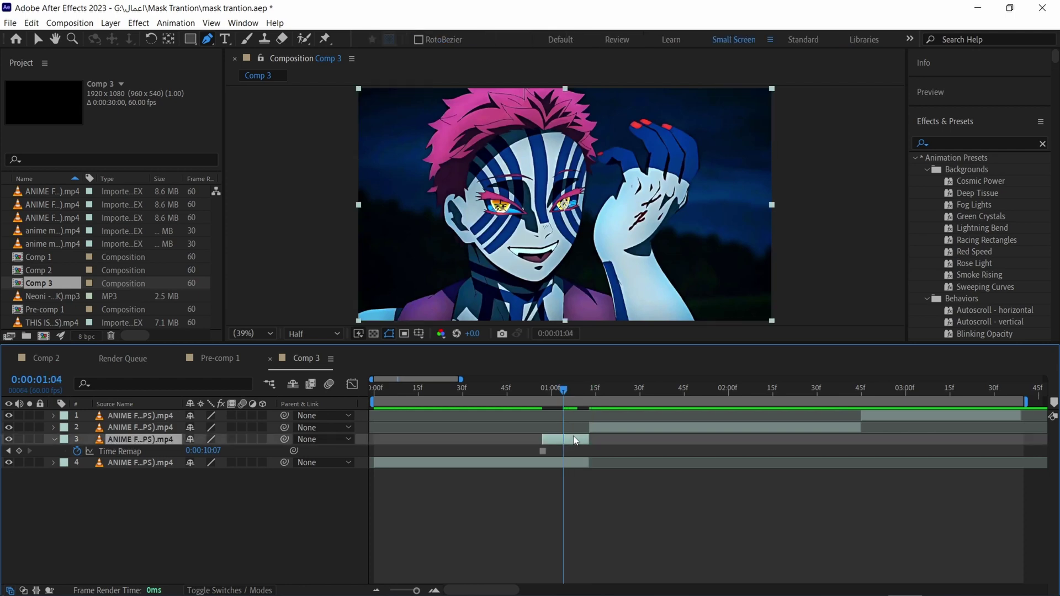
left_click(323, 334)
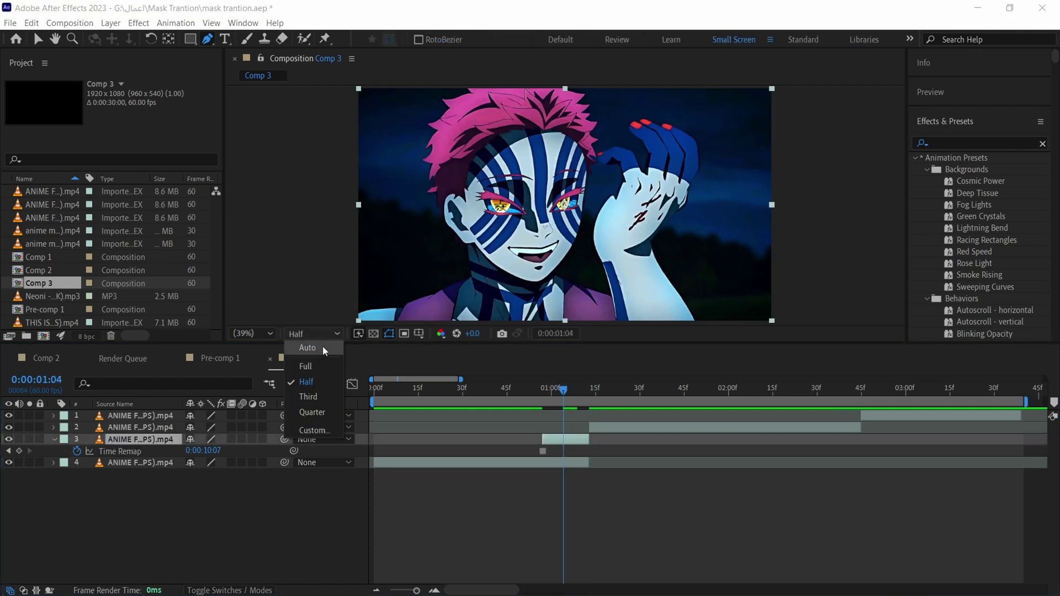
left_click(322, 365)
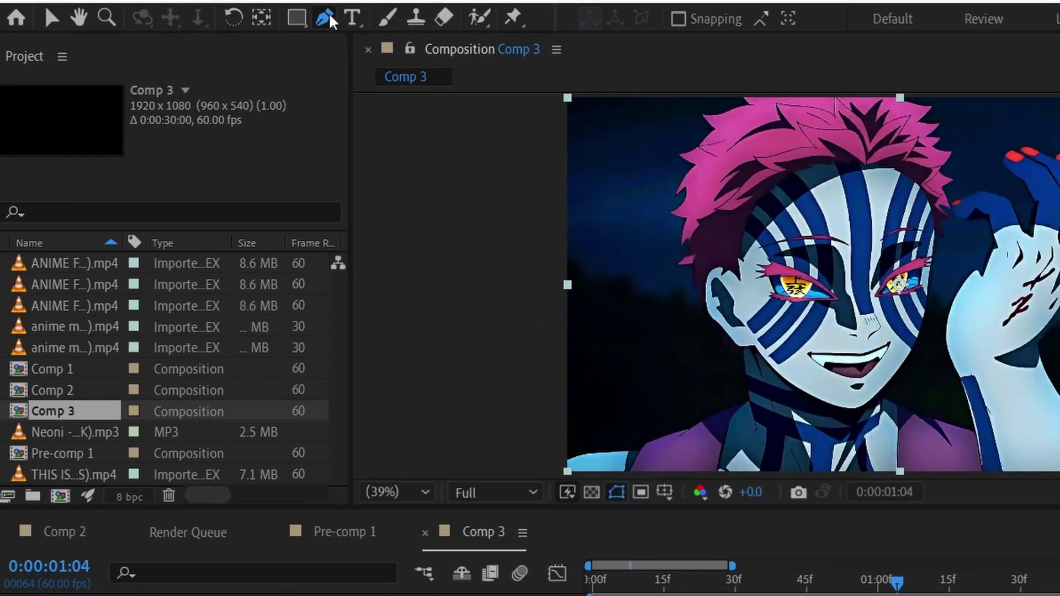
Start a Pen mask on the third layer at the frame's lower-left corner and trace the left shoulder up to the neck
left_click(326, 19)
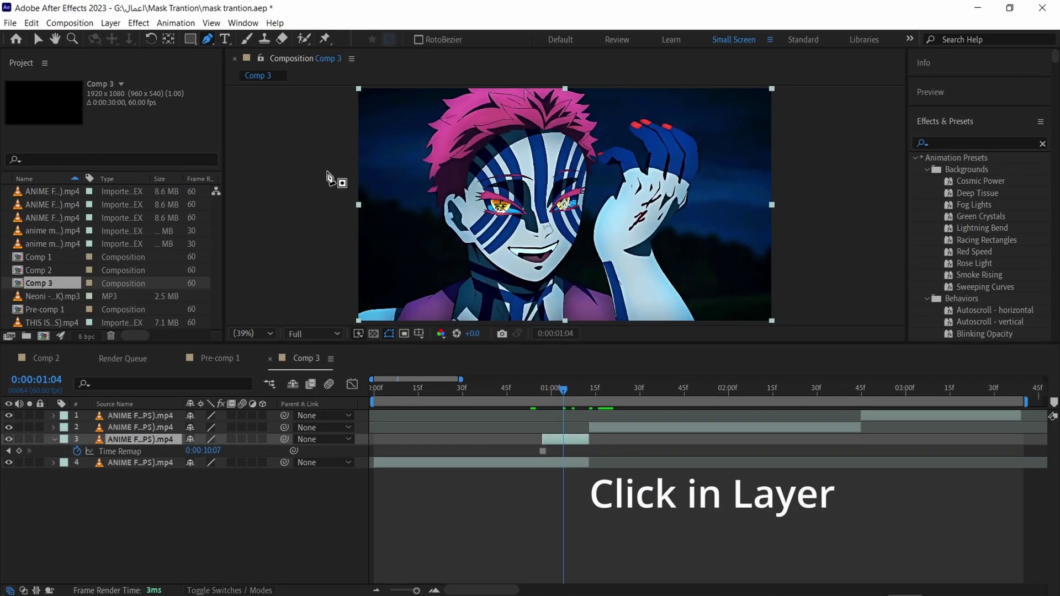
left_click(558, 440)
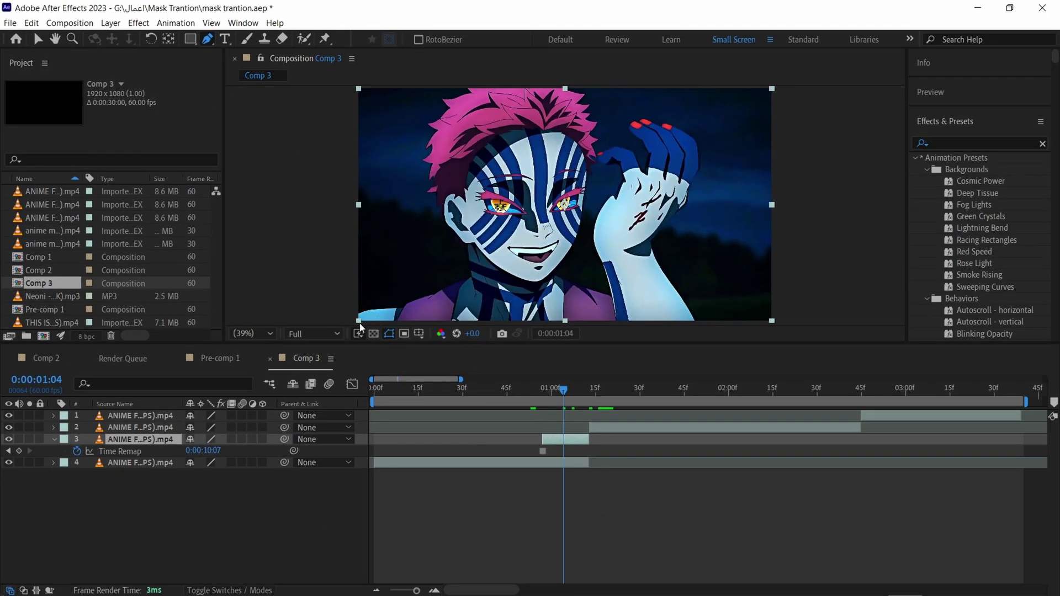
scroll(365, 325, "up", 3)
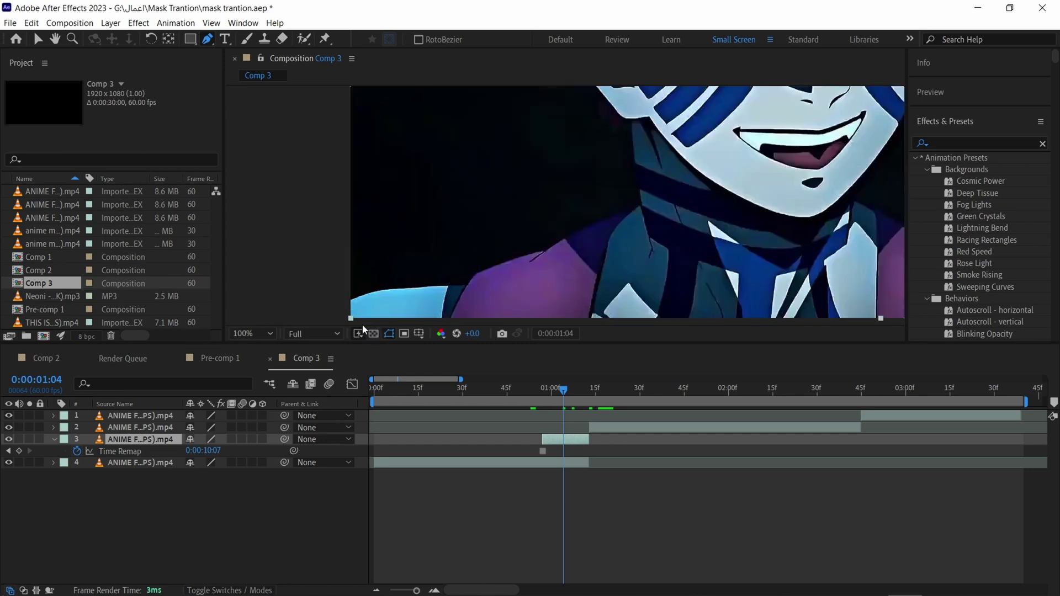
left_click(351, 319)
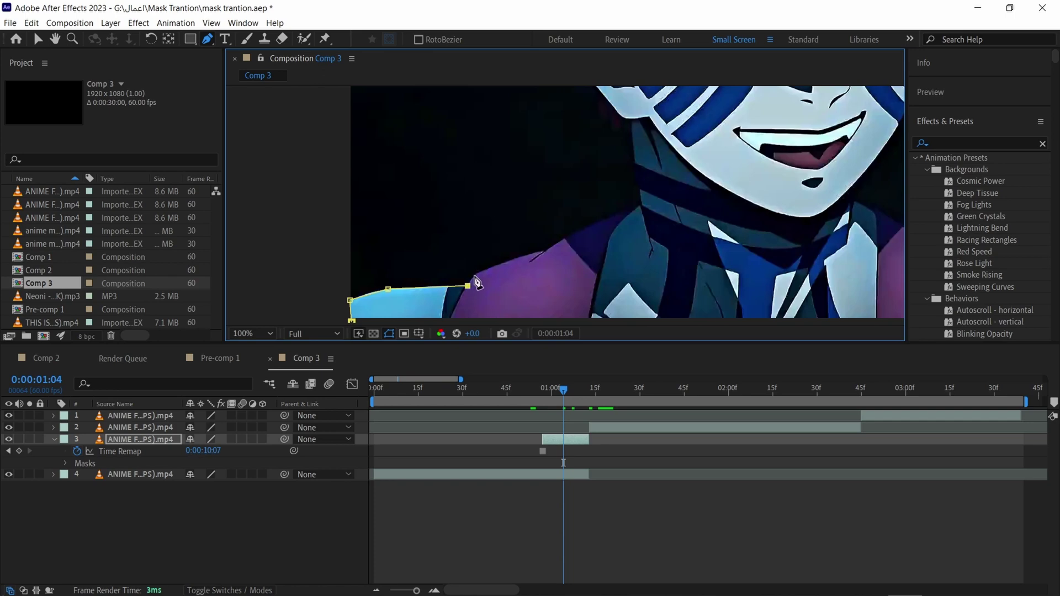
left_click(543, 252)
left_click(627, 212)
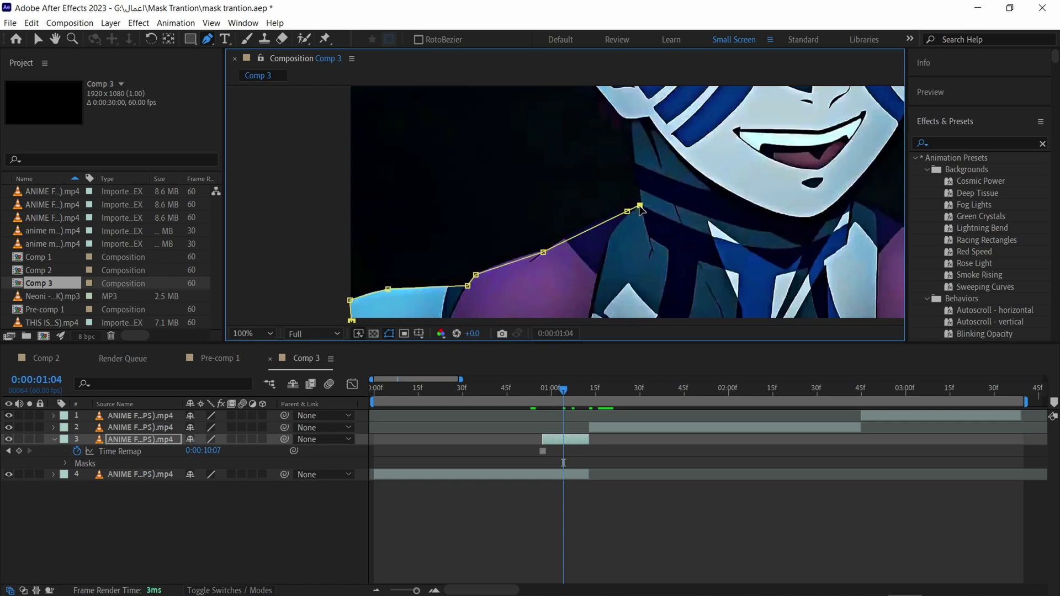
Continue the mask up the neck, around the ear and along the lowest hair tufts on the left side
left_click(632, 122)
left_click_drag(631, 122, 592, 250)
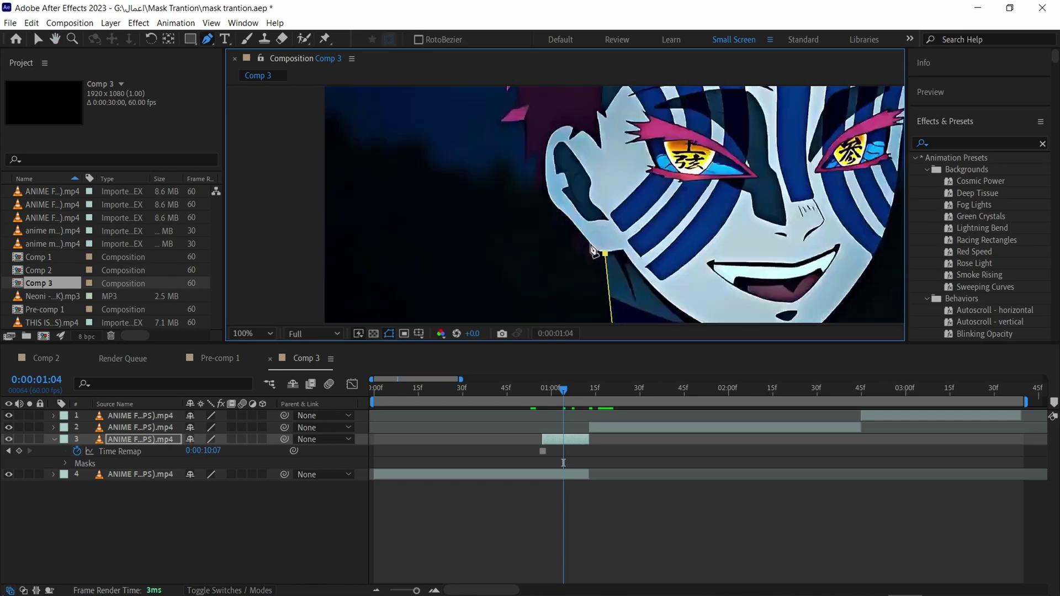
left_click(527, 160)
left_click(524, 123)
left_click(500, 124)
left_click_drag(495, 152, 474, 292)
left_click_drag(490, 248, 490, 241)
left_click(495, 223)
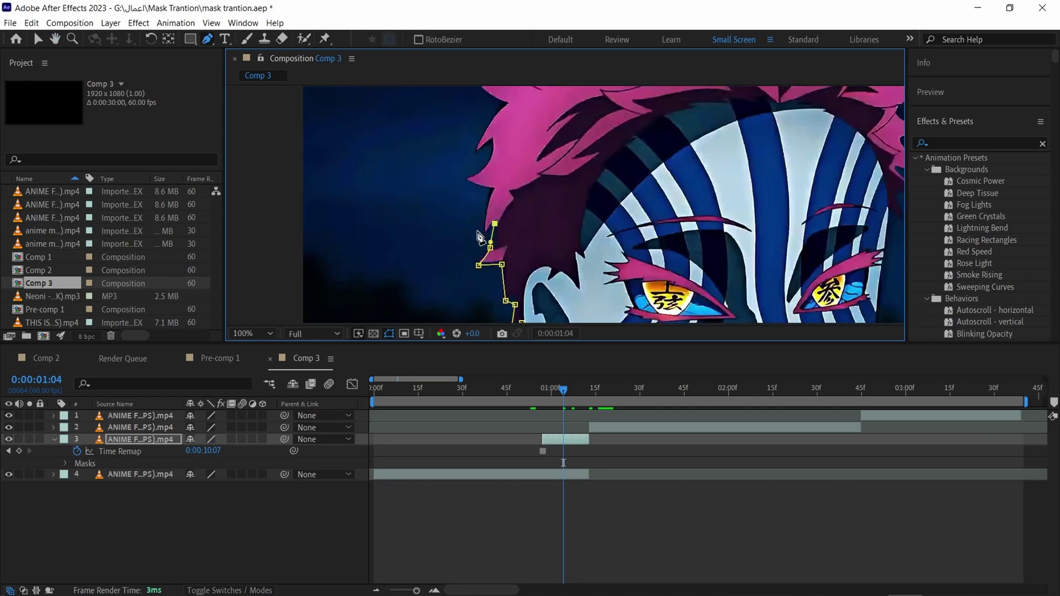
Trace the mask along the middle hair spikes on the left side of the head
left_click_drag(492, 189, 500, 174)
key("ctrl+z")
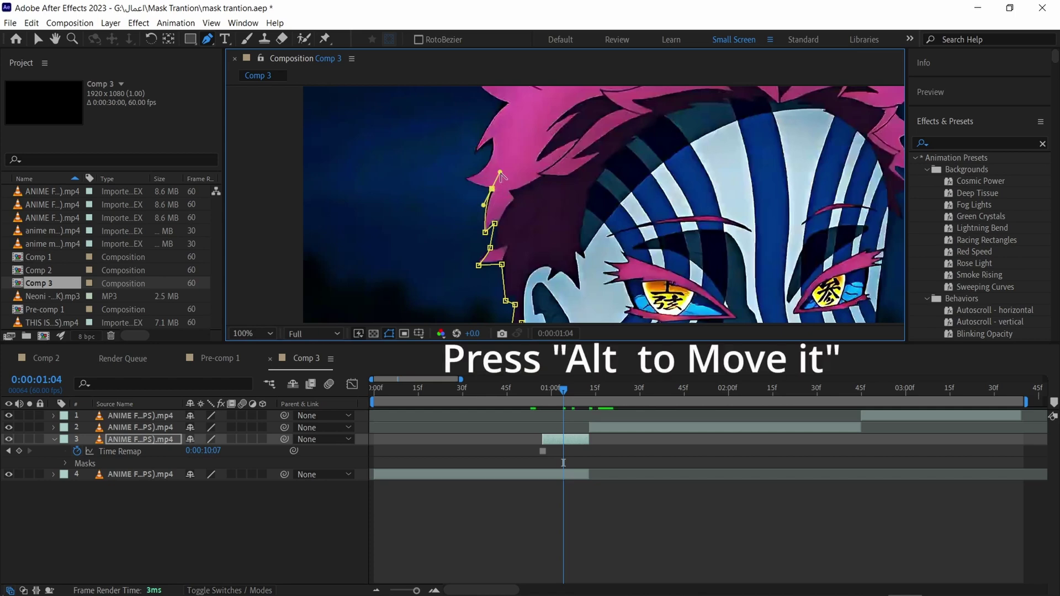
left_click(467, 180)
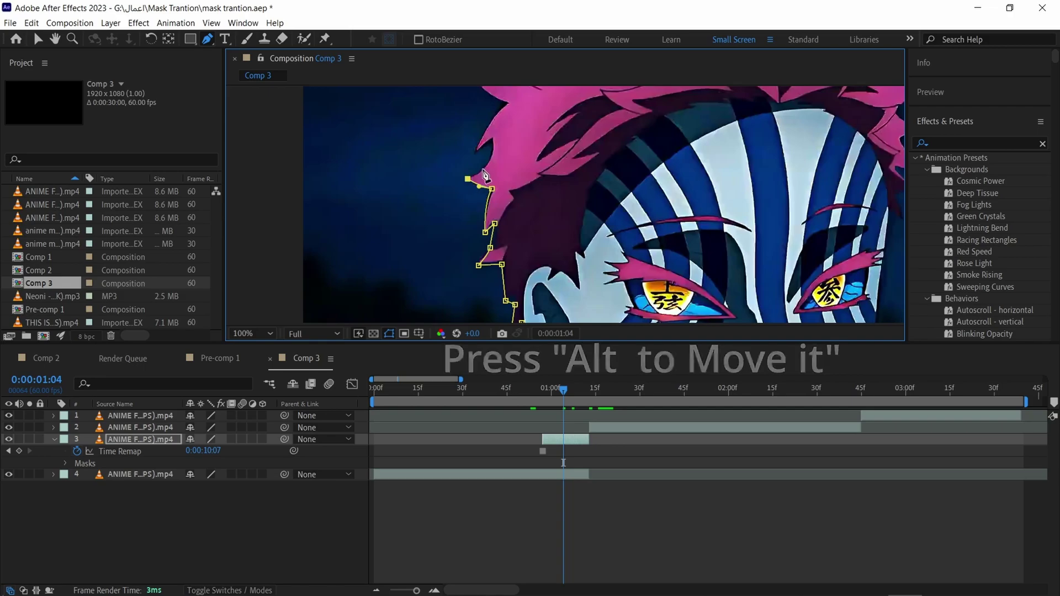
left_click(484, 169)
left_click(493, 150)
left_click(493, 143)
left_click(475, 155)
Trace the upper-left hair spikes and carry the mask just past the frame's top edge
left_click_drag(517, 123, 472, 261)
left_click_drag(462, 241, 480, 231)
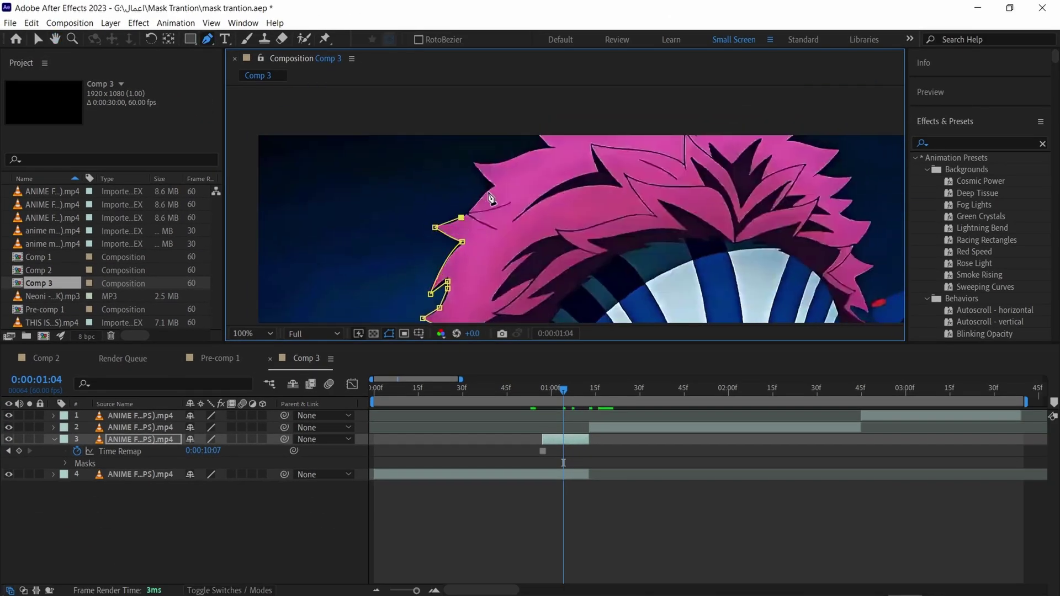
left_click_drag(490, 185, 482, 175)
key("ctrl+z")
left_click(510, 158)
left_click(548, 147)
left_click(531, 129)
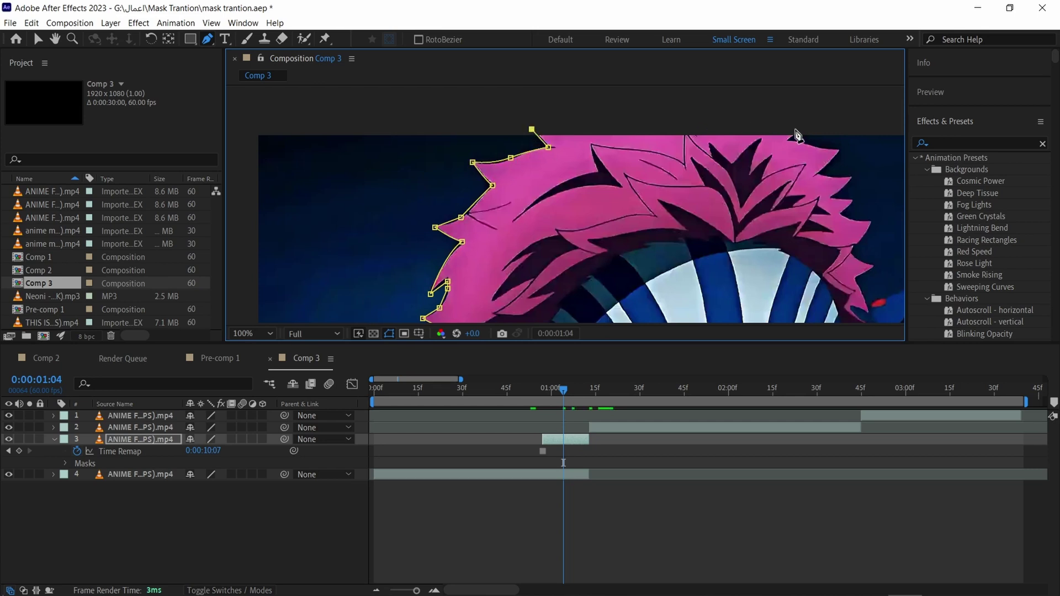
Run the mask across the top of the head and trace the upper hair spikes on the right side
left_click(797, 131)
left_click(785, 141)
left_click(838, 148)
left_click(817, 174)
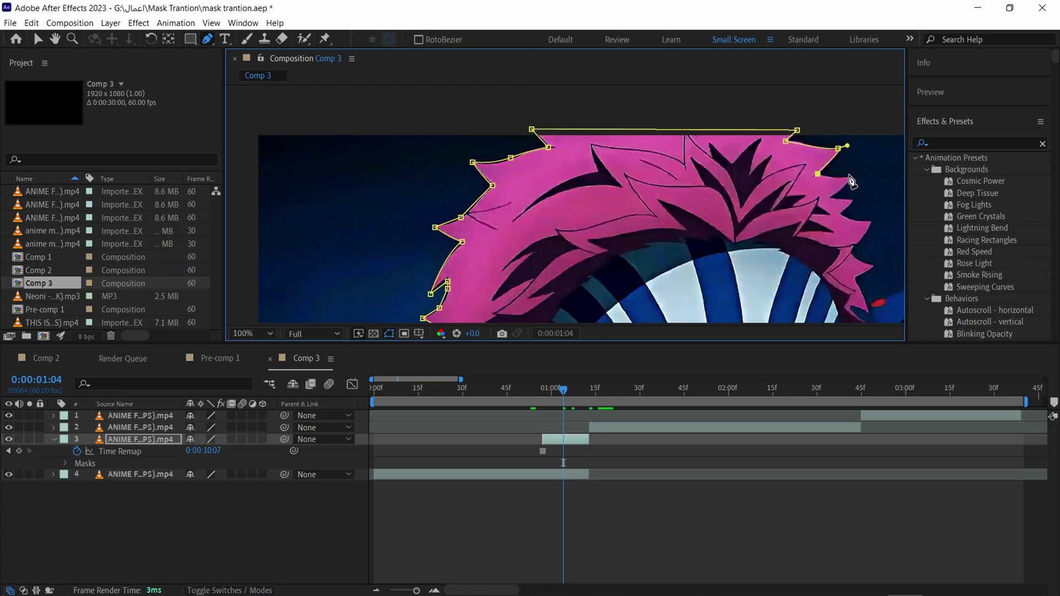
left_click_drag(852, 176, 859, 174)
left_click(831, 199)
left_click_drag(824, 224, 711, 213)
left_click(682, 194)
left_click(683, 244)
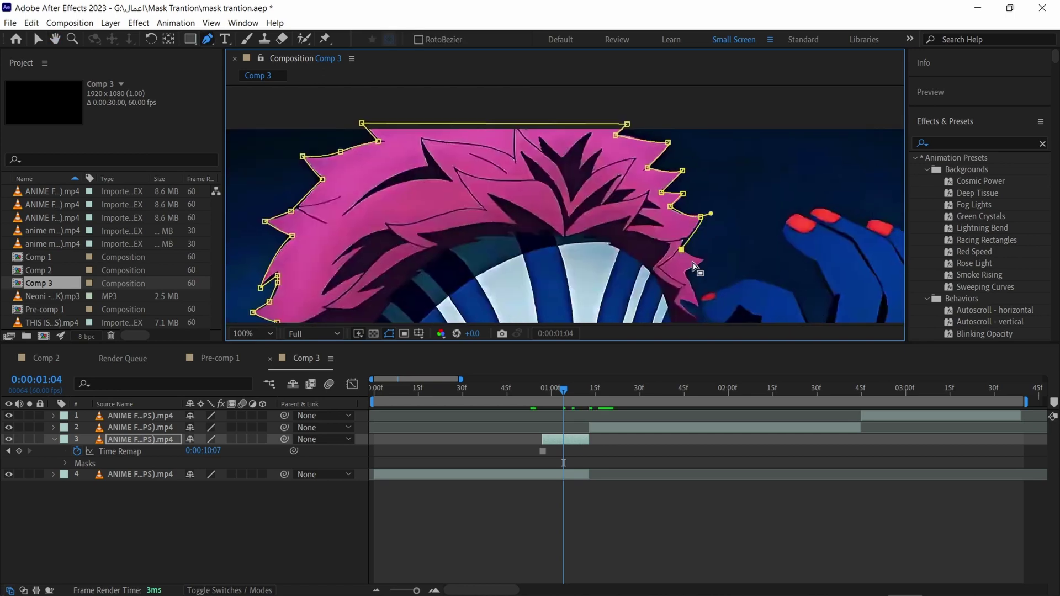
Outline the lowest hair tufts on the right side, beside the fingertip, with the mask
left_click_drag(698, 263, 703, 220)
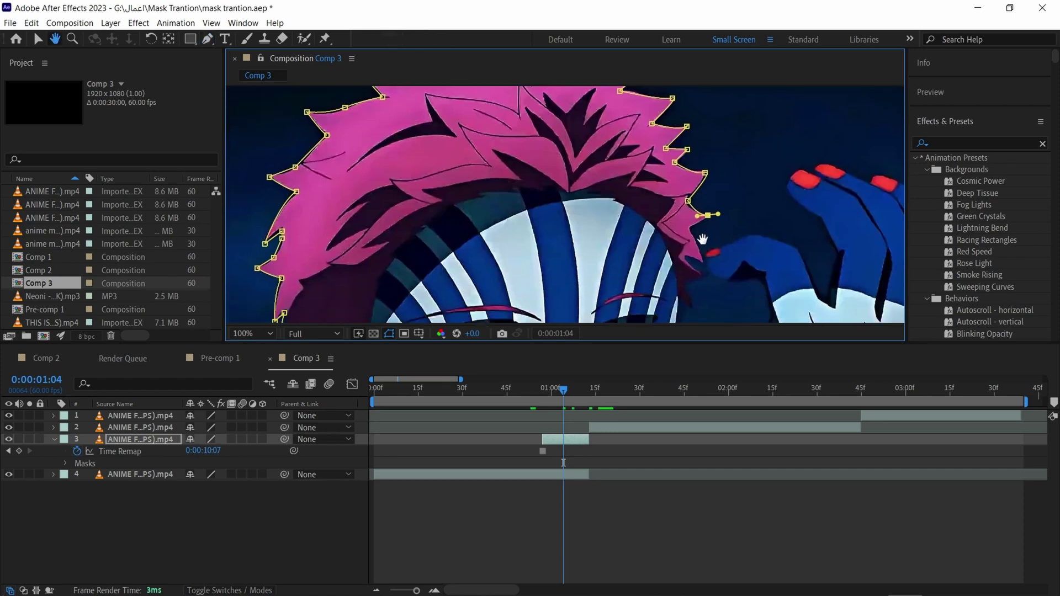
left_click(690, 228)
left_click(704, 263)
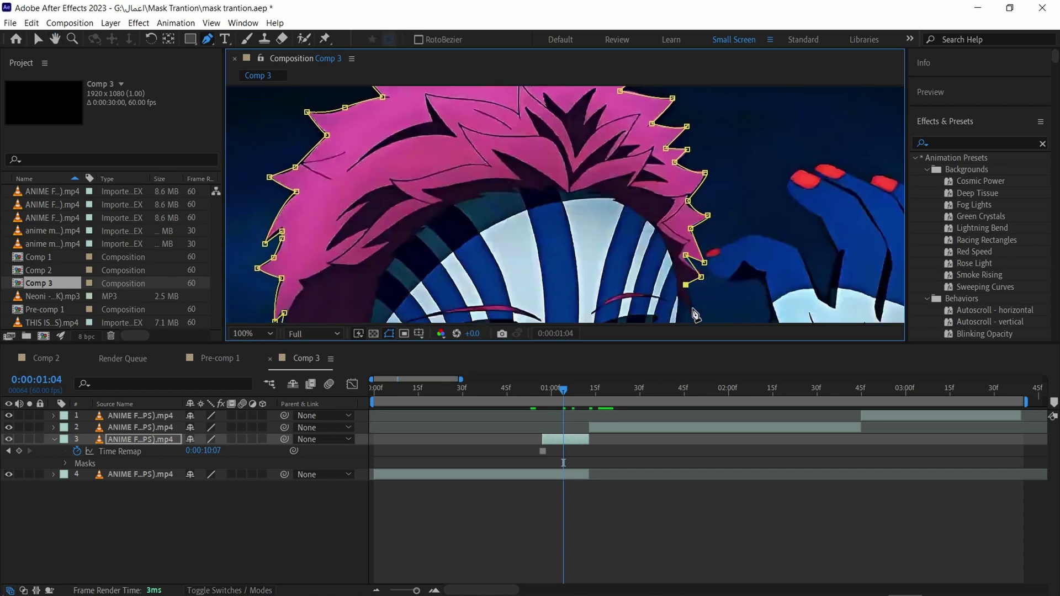
Continue the mask down the right cheek and jaw to the neck, then along the shoulder to the raised arm
scroll(692, 318, "up", 3)
scroll(696, 190, "down", 3)
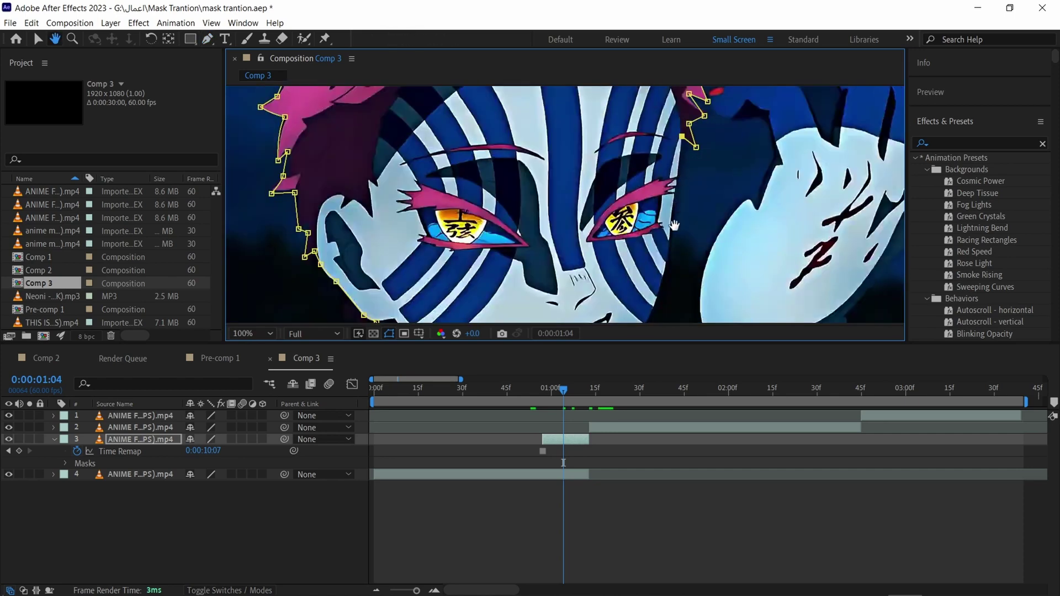
scroll(672, 278, "down", 3)
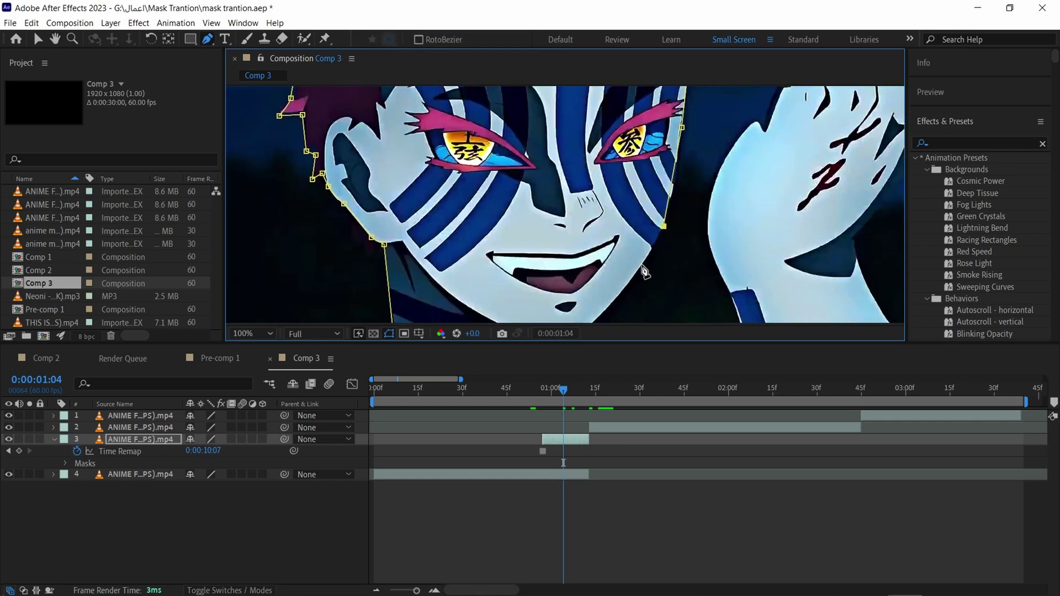
scroll(647, 274, "down", 3)
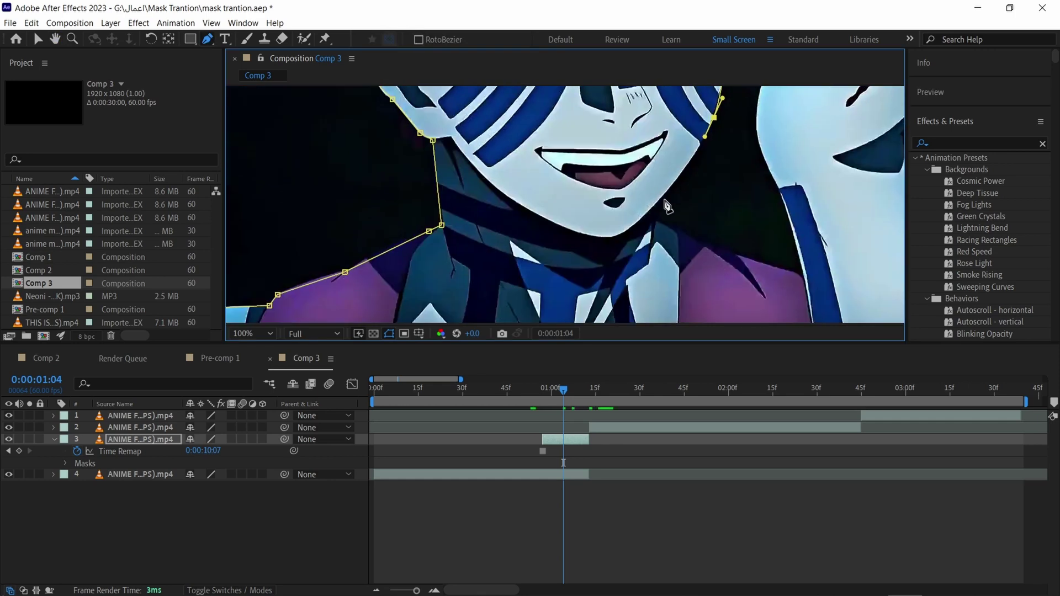
left_click(641, 220)
left_click(764, 264)
left_click(795, 270)
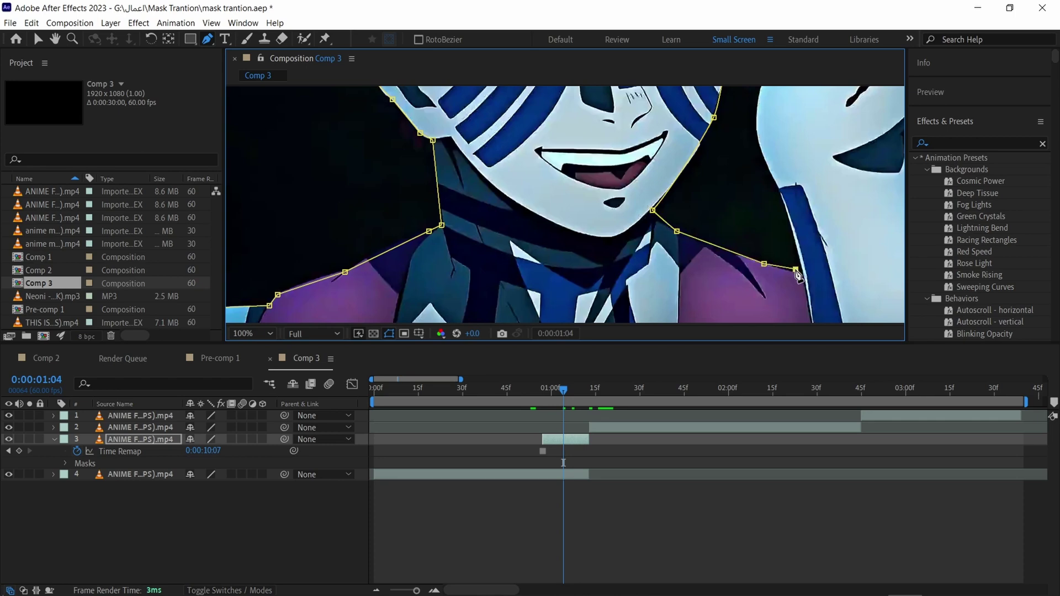
Trace the mask up the inner edge of the raised forearm and palm to the base of the bent finger
scroll(785, 215, "up", 3)
scroll(718, 210, "down", 3)
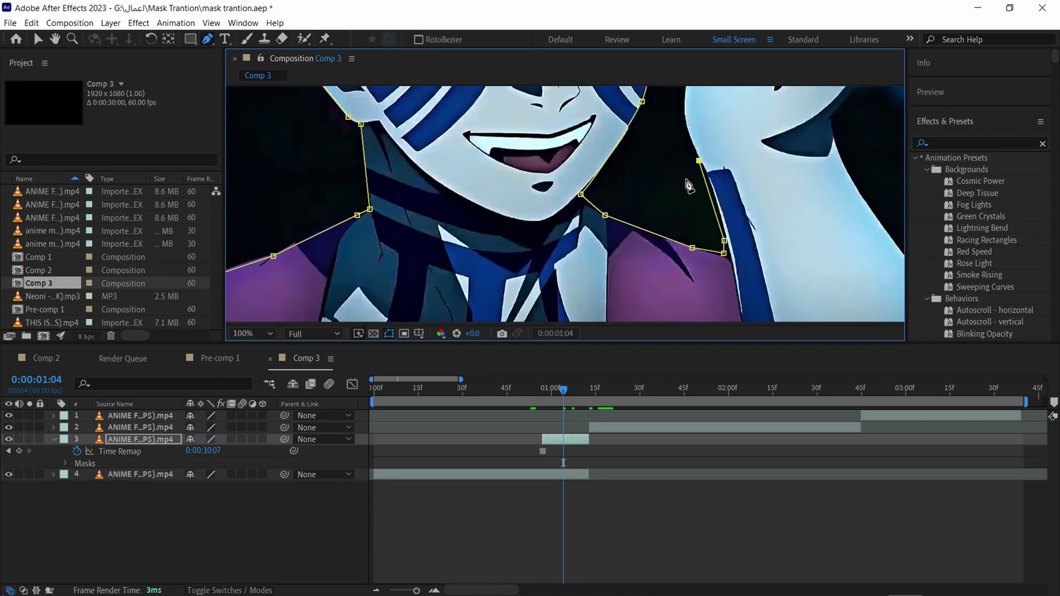
scroll(690, 185, "up", 3)
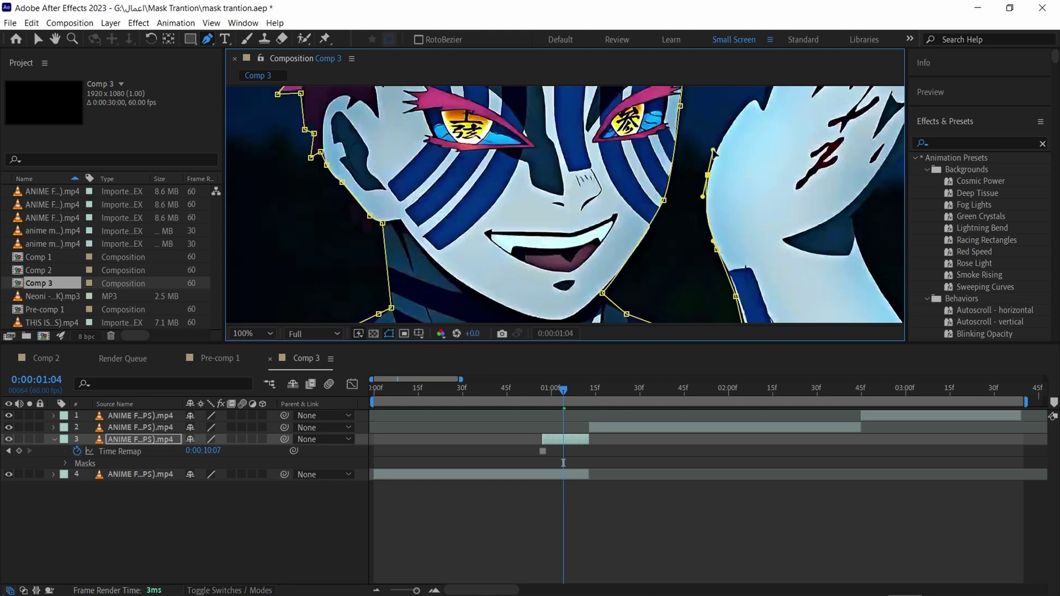
scroll(712, 160, "up", 3)
left_click(678, 196)
left_click(679, 175)
left_click(668, 156)
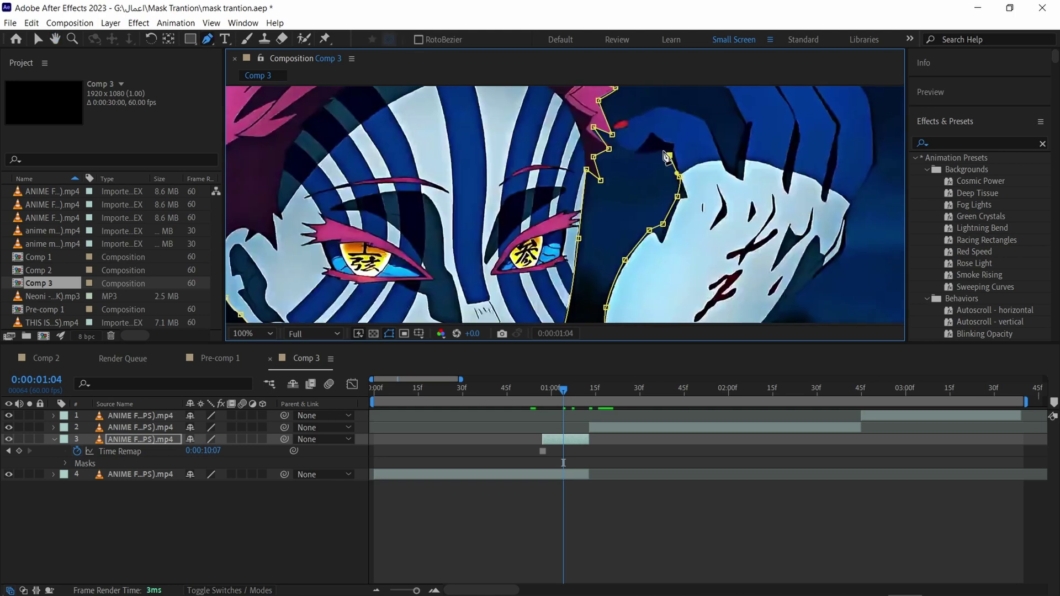
Outline the bent finger and its red nail, ending in the gap before the raised fingers
scroll(626, 154, "up", 4)
left_click(598, 253)
left_click(586, 201)
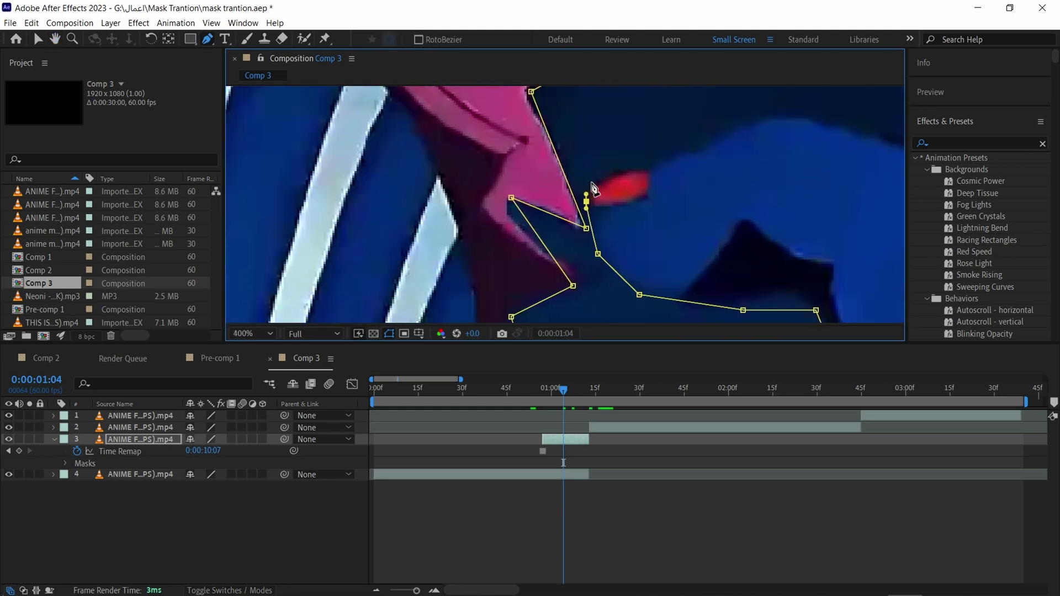
left_click(600, 181)
left_click(671, 157)
left_click(761, 122)
left_click_drag(761, 122, 525, 170)
left_click(722, 218)
key("ctrl+z")
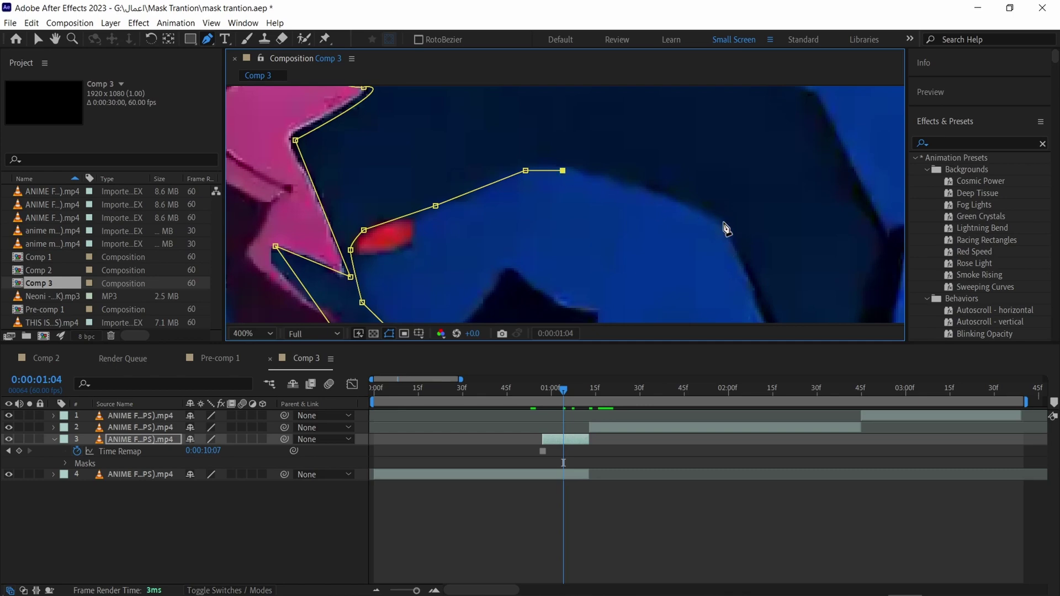
left_click_drag(724, 222, 748, 247)
left_click_drag(758, 272, 553, 114)
left_click(612, 244)
Trace the mask up the raised fingers and around their red nail tips
scroll(610, 237, "down", 2)
left_click(623, 204)
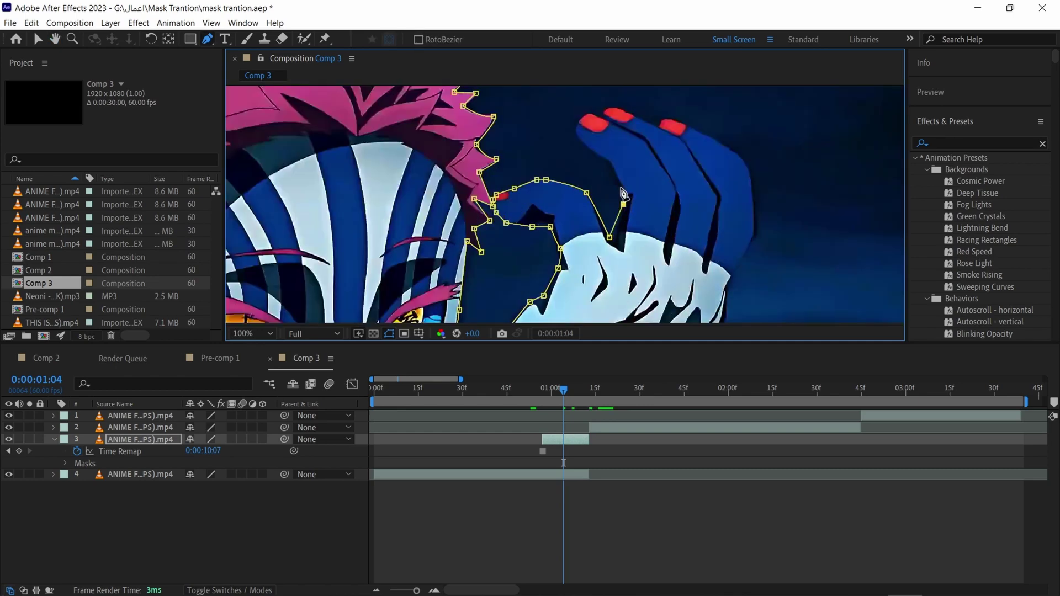
left_click(620, 187)
left_click(604, 163)
left_click(577, 138)
left_click(580, 121)
left_click(589, 113)
left_click(618, 108)
left_click(639, 119)
left_click(655, 126)
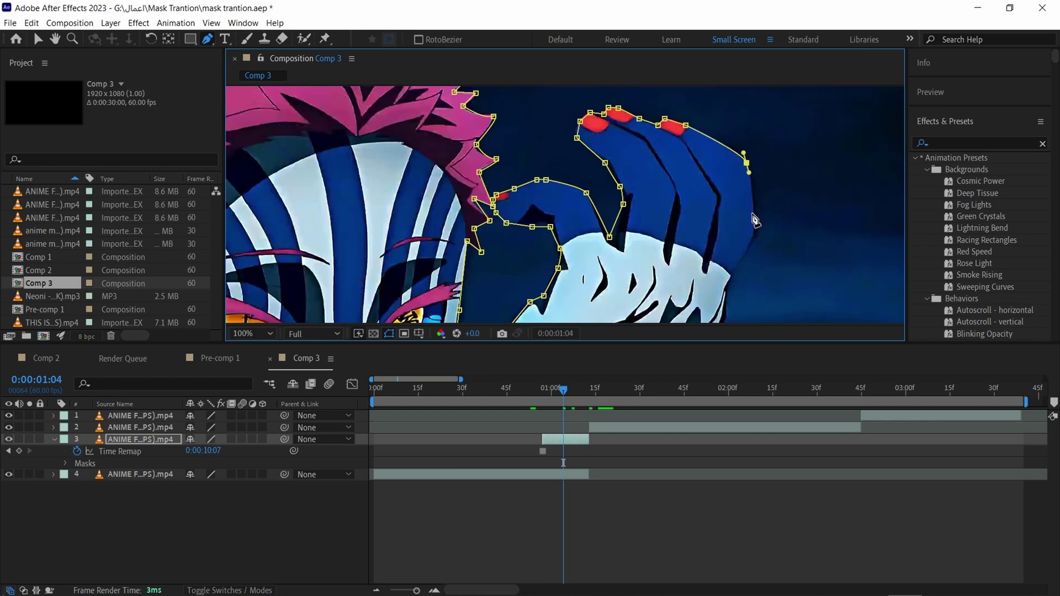
Continue the mask down the outer edge of the hand to the wrist
left_click_drag(755, 234, 722, 194)
left_click(711, 206)
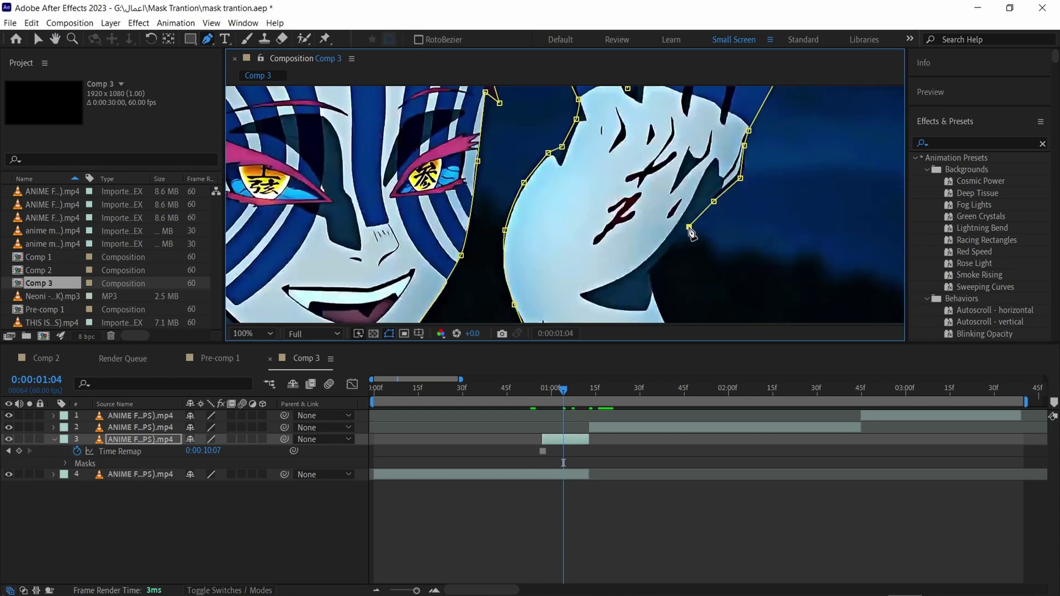
left_click(686, 230)
left_click(655, 268)
left_click(651, 276)
Trace the outer edge of the forearm down to the frame's bottom edge
left_click_drag(648, 280, 559, 198)
left_click(575, 240)
left_click_drag(584, 262, 534, 199)
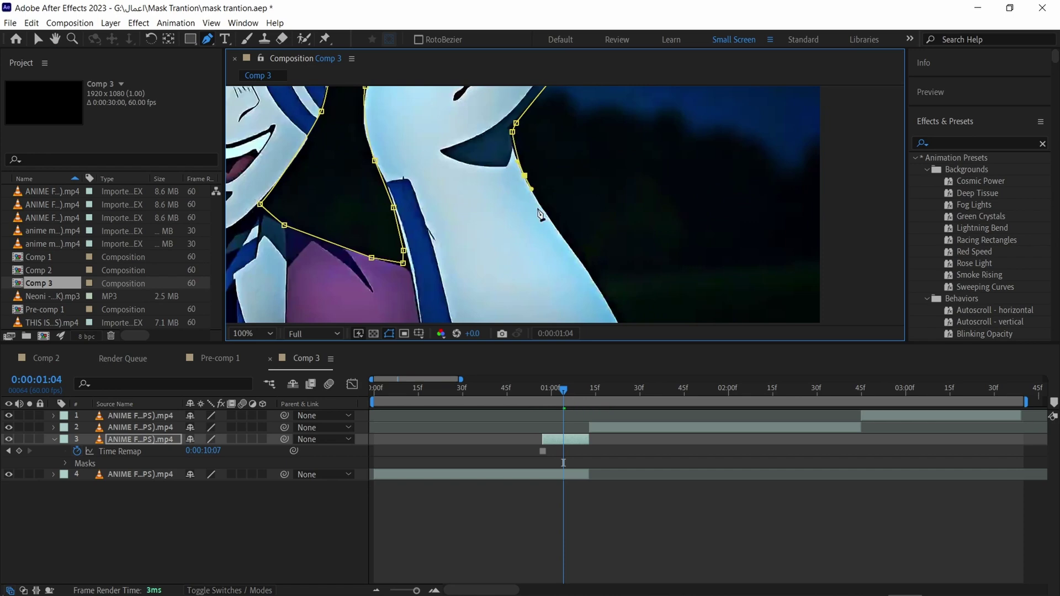
left_click_drag(592, 277, 493, 216)
left_click(493, 217)
left_click(528, 276)
left_click_drag(408, 286, 630, 306)
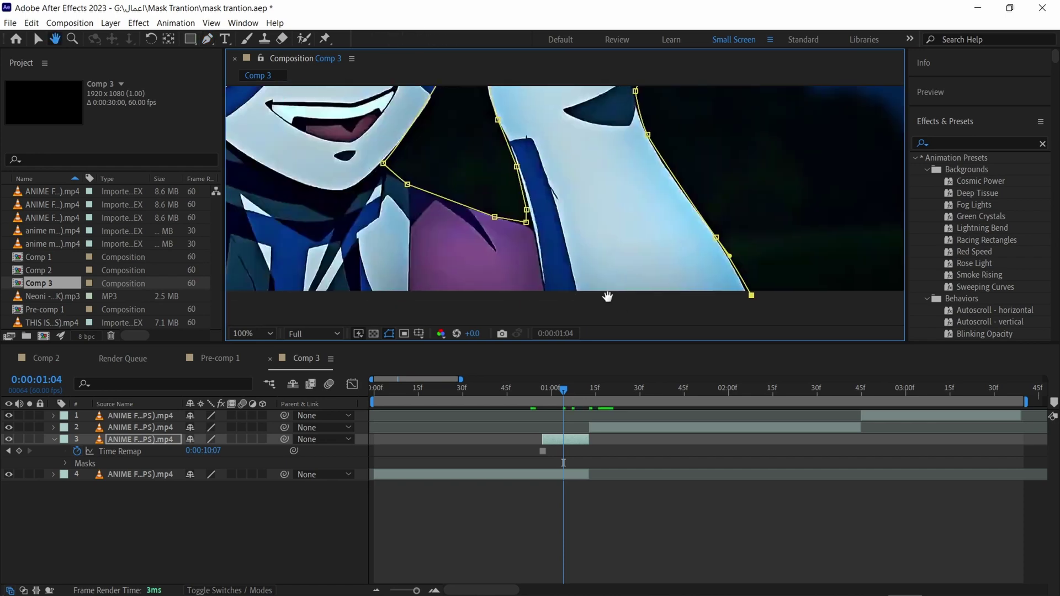
Fit the whole frame in view and close the mask at its starting point in the lower-left corner
scroll(607, 296, "down", 2)
left_click_drag(481, 297, 543, 322)
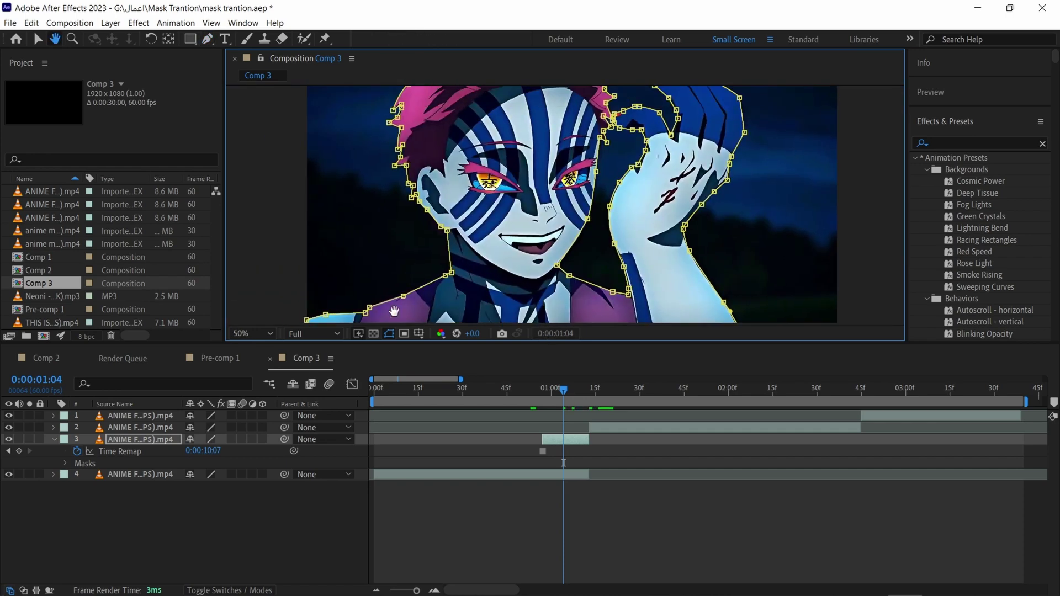
left_click(265, 333)
left_click(275, 359)
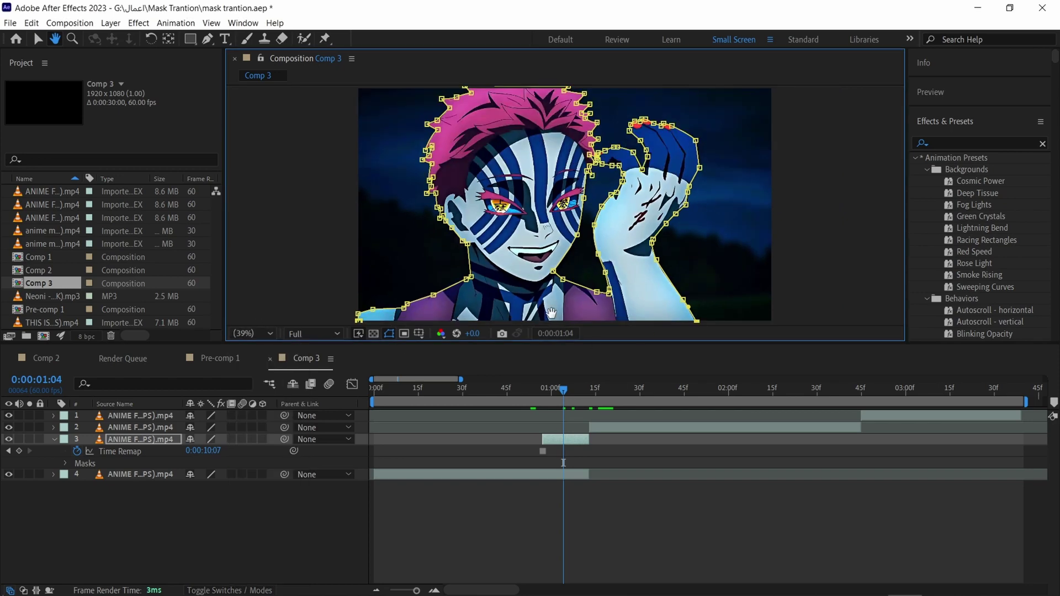
left_click_drag(551, 313, 549, 298)
left_click(358, 310)
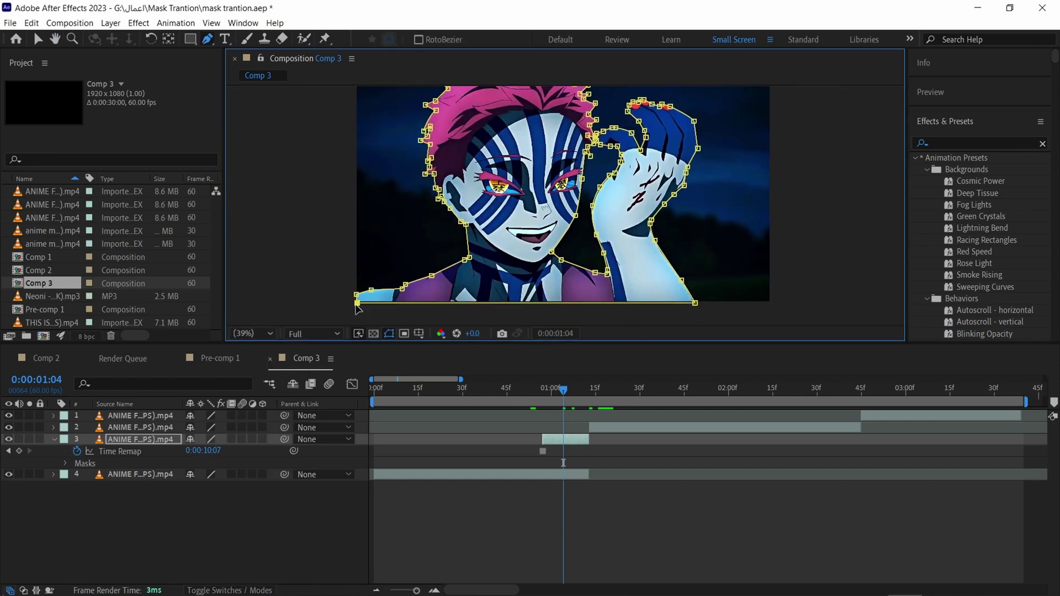
Reveal the Position property of the masked third layer and separate its dimensions into X and Y
left_click_drag(520, 315, 534, 337)
key("space")
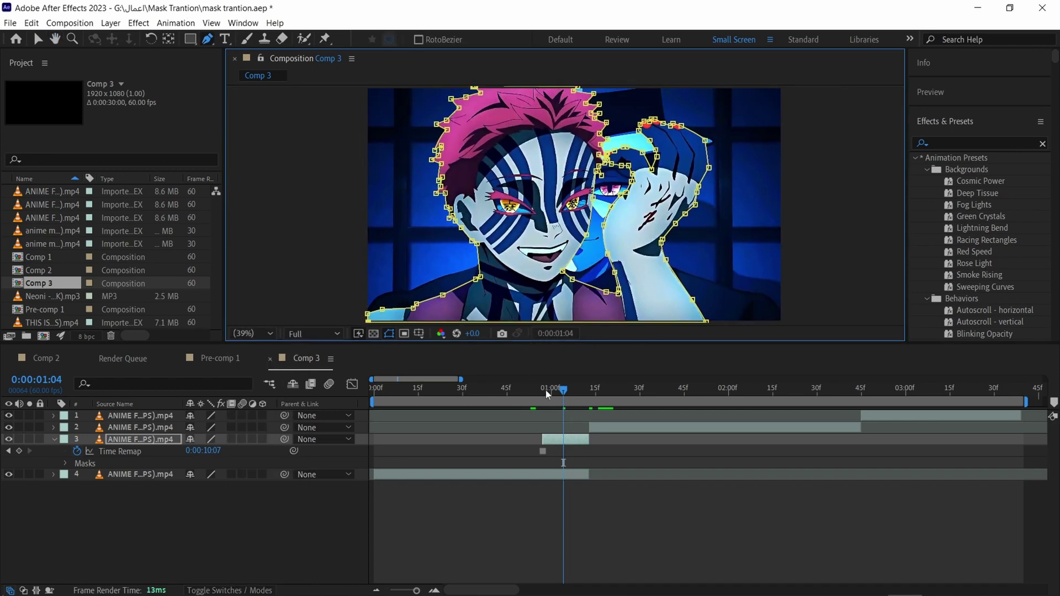
left_click(574, 442)
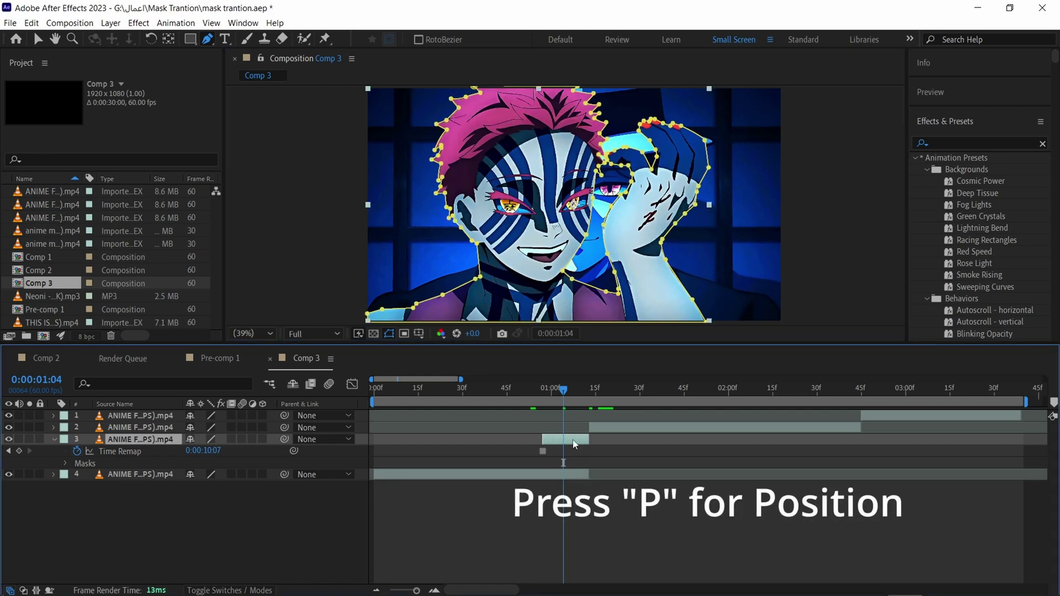
key("p")
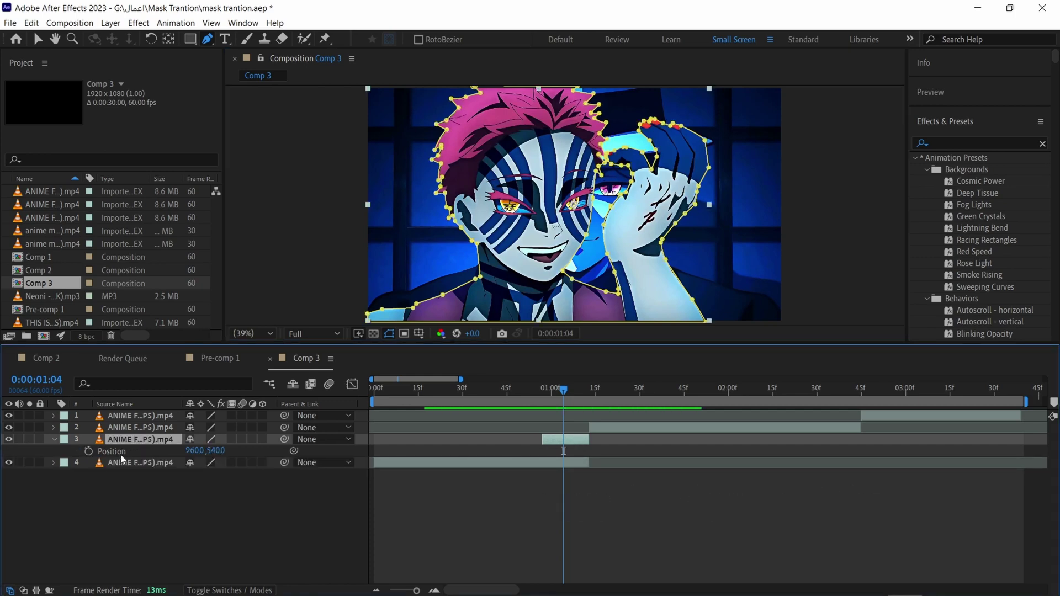
right_click(122, 456)
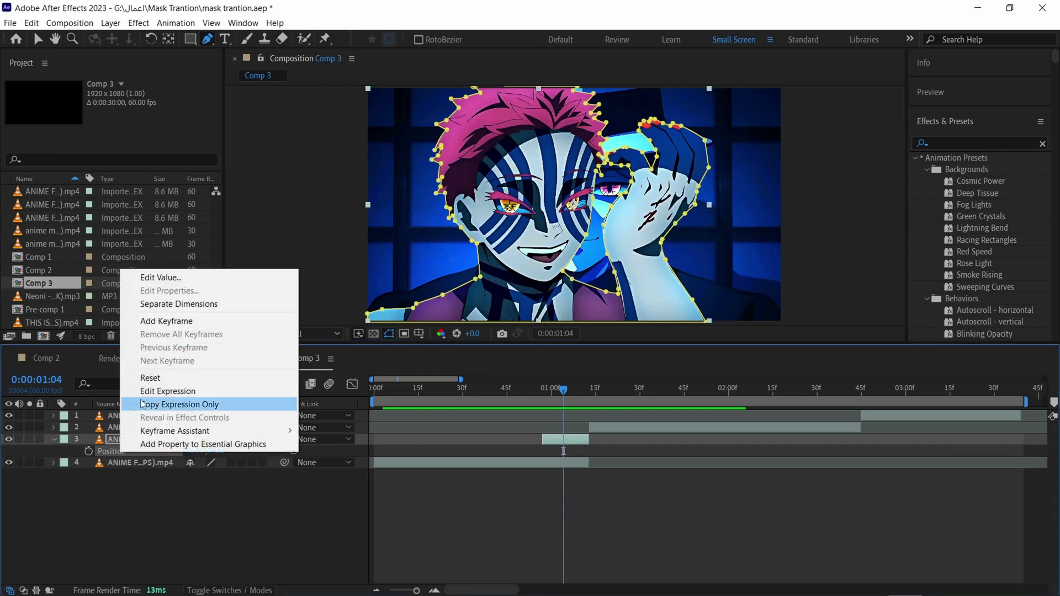
left_click(182, 306)
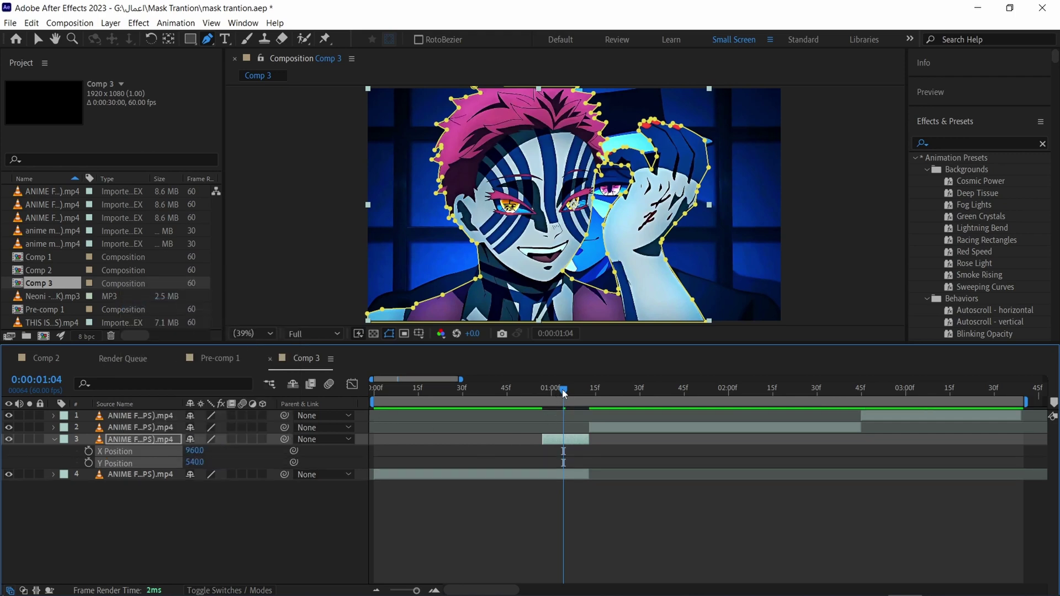
Add a Y Position keyframe on the masked layer at 0:00:01:10, shortly before the clip's end
left_click_drag(567, 392, 581, 400)
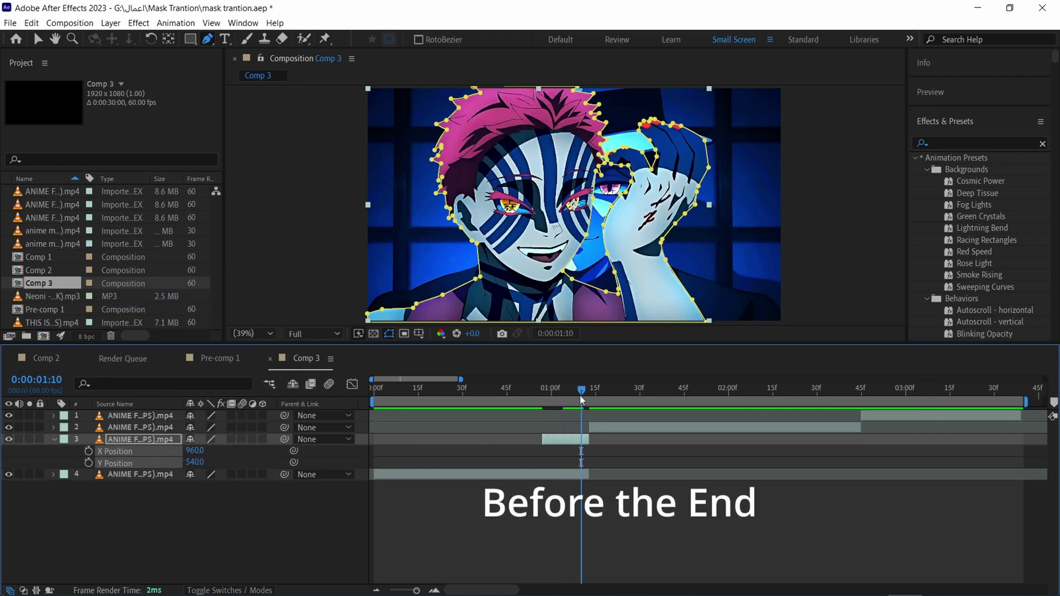
left_click(118, 485)
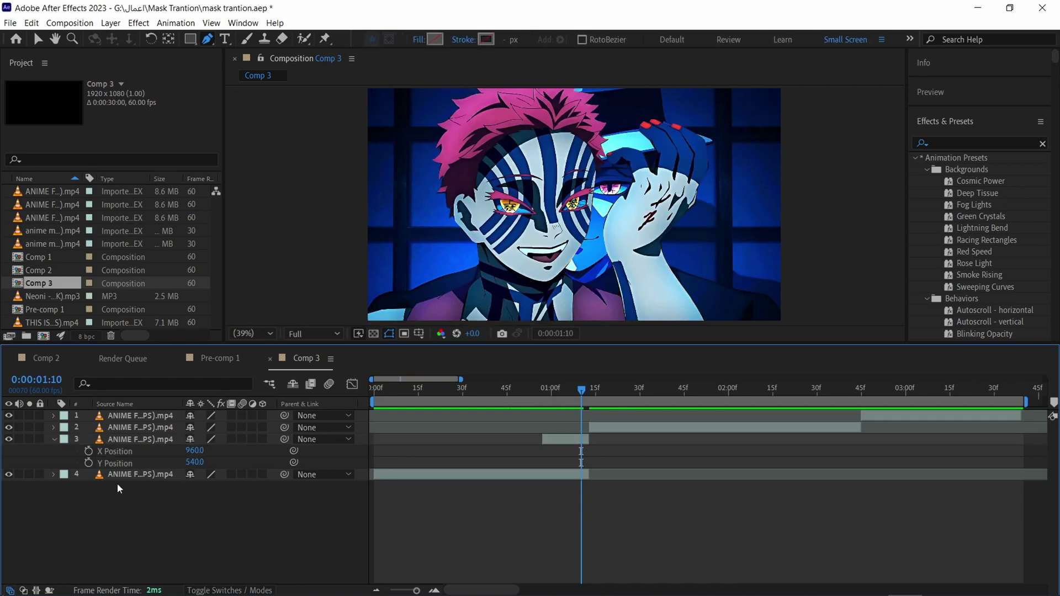
left_click(88, 463)
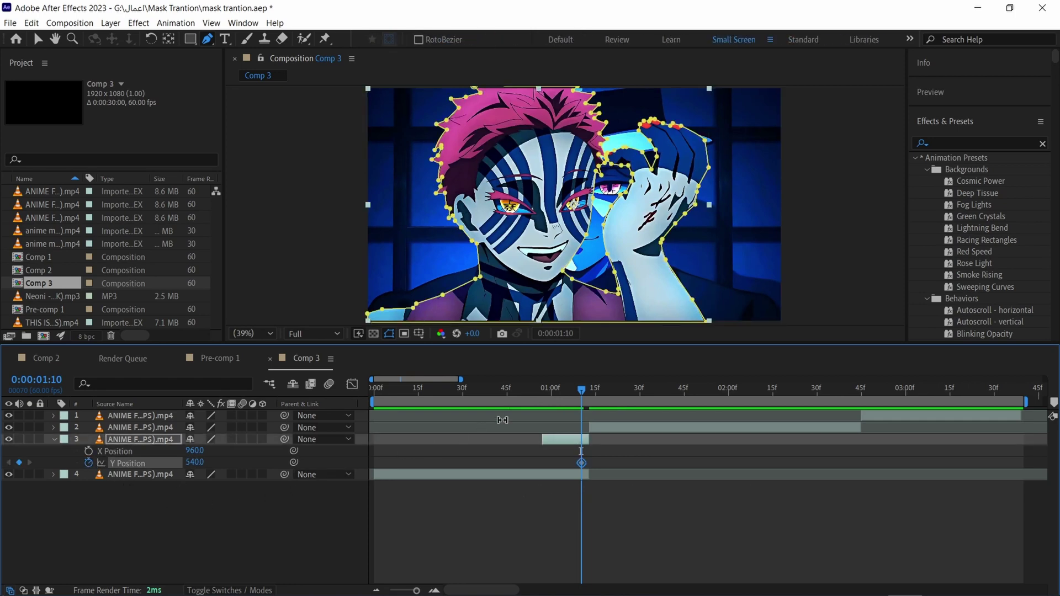
At the masked clip's start, 0:00:00:57, set its Y Position to 1643 so the character sits below the frame
left_click_drag(582, 393, 545, 393)
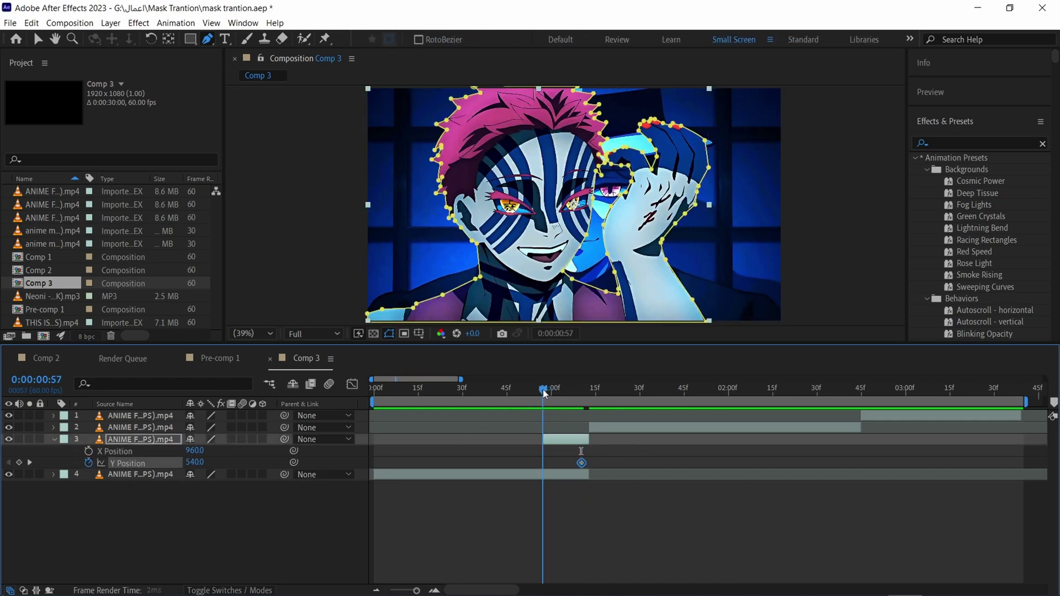
left_click_drag(193, 464, 364, 475)
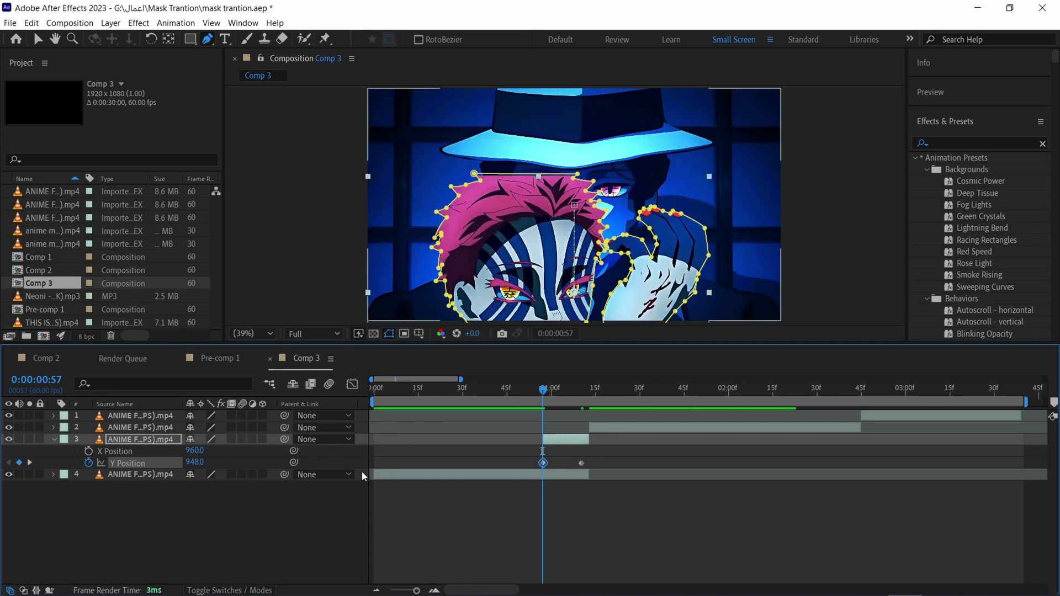
key("comma")
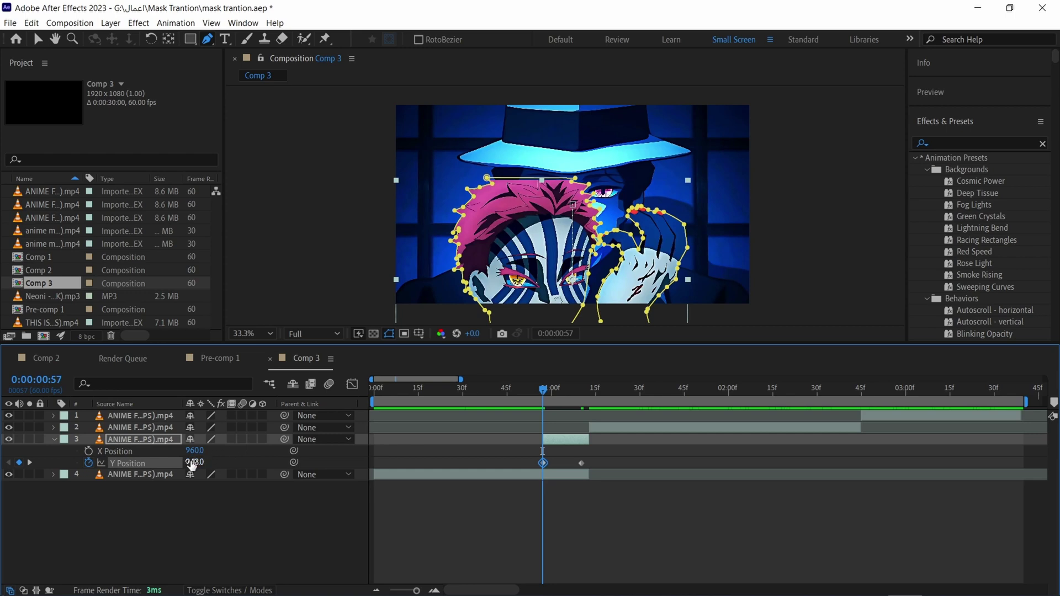
left_click_drag(192, 464, 364, 469)
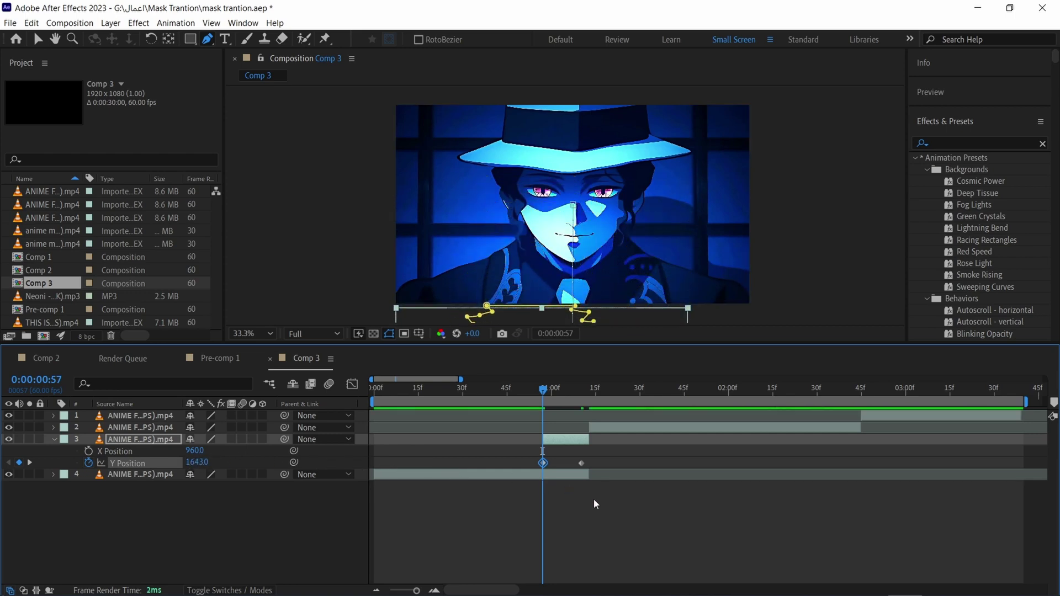
Apply Easy Ease to both Y Position keyframes and check the movement at 0:00:01:03
left_click_drag(601, 458, 538, 468)
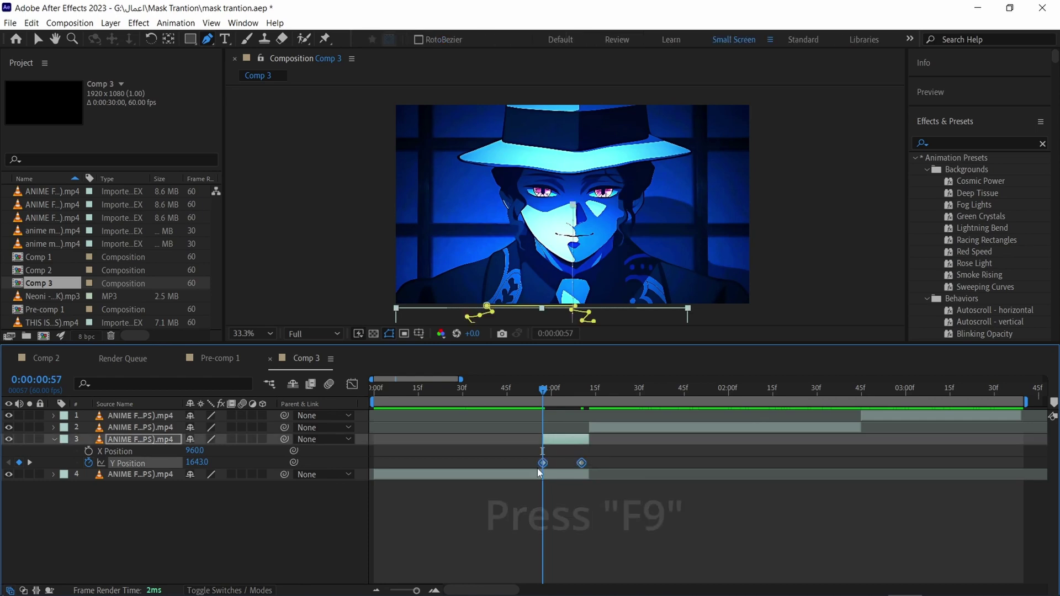
key("F9")
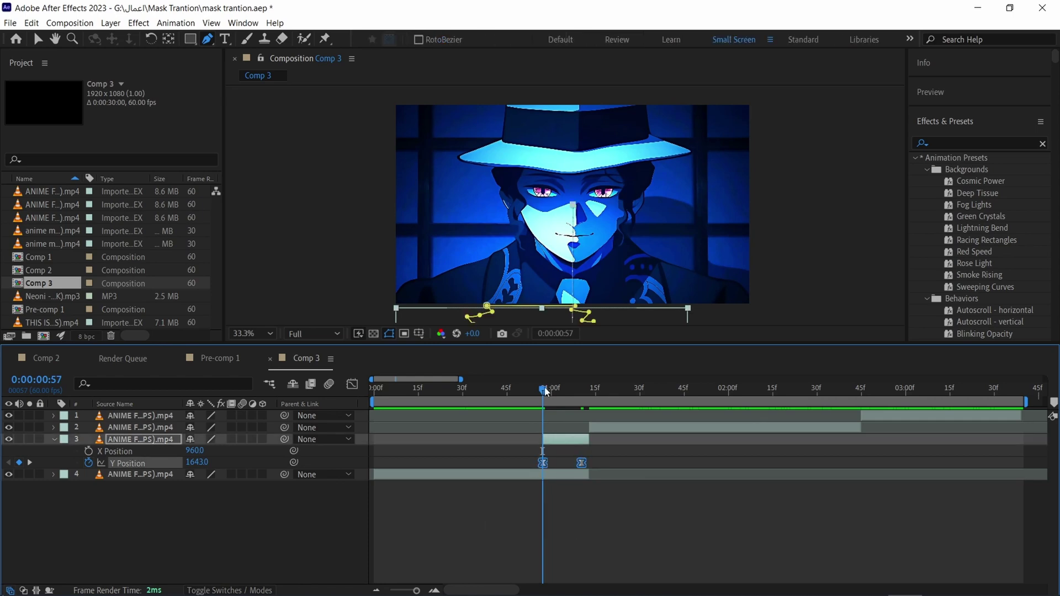
mouse_move(546, 392)
left_mouse_down()
mouse_move(592, 410)
mouse_move(528, 409)
mouse_move(604, 428)
mouse_move(558, 392)
left_mouse_up()
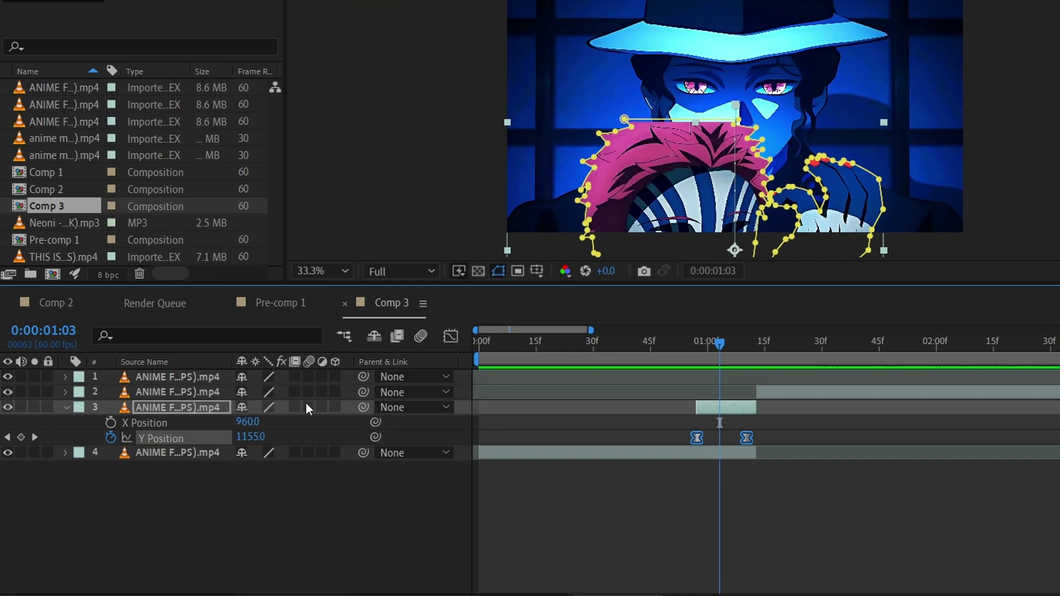
Enable motion blur on layers 3 and 4, and preview the transition
left_click(263, 427)
left_click(307, 451)
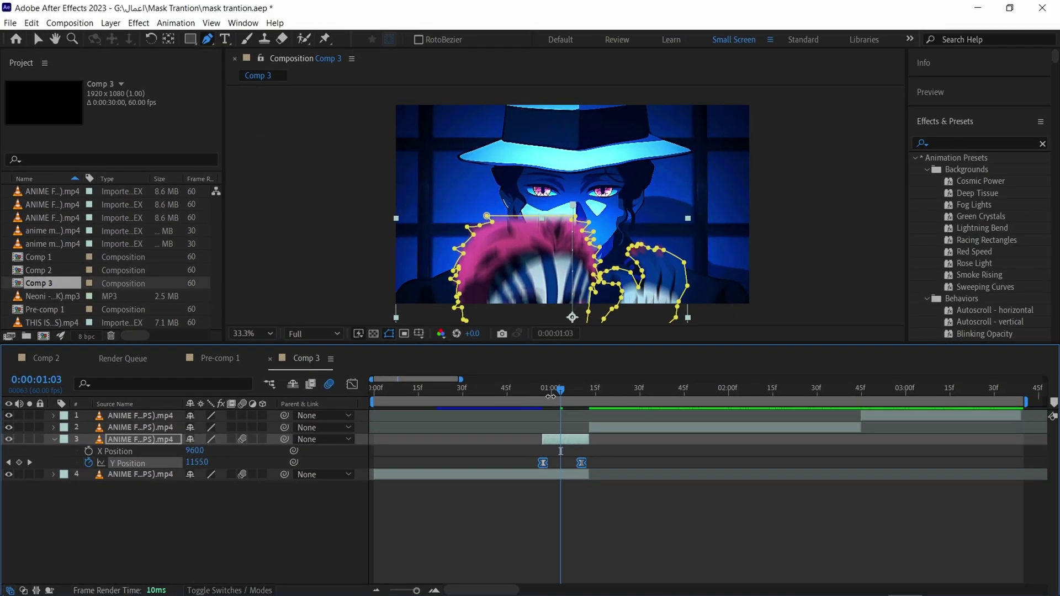
left_click(700, 349)
left_click_drag(546, 393, 587, 408)
key("space")
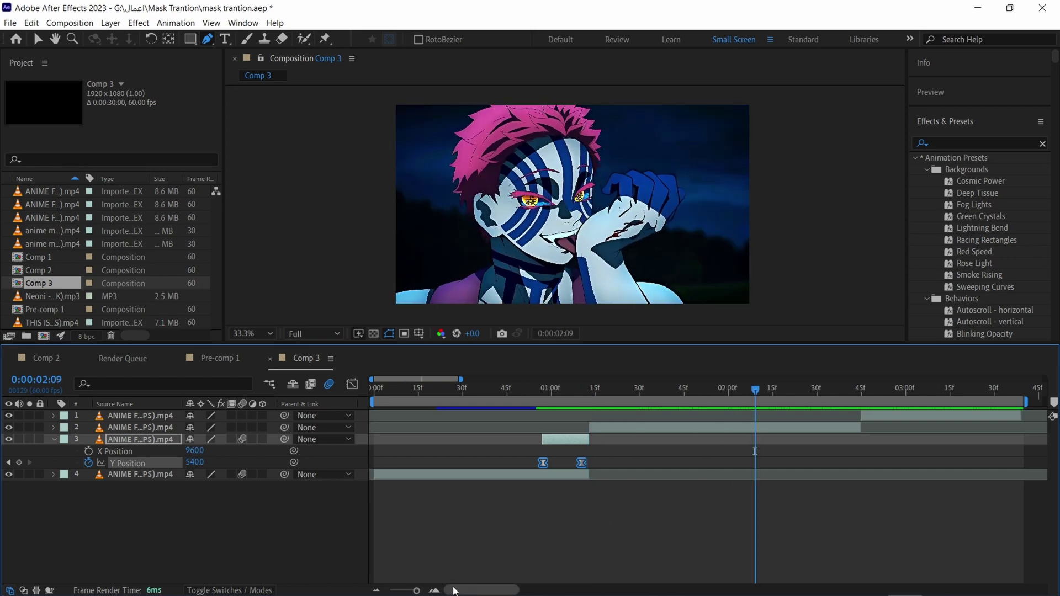
Duplicate the clip of the blond character on layer 1 and select the lower copy
left_click_drag(469, 592, 503, 592)
left_click(605, 416)
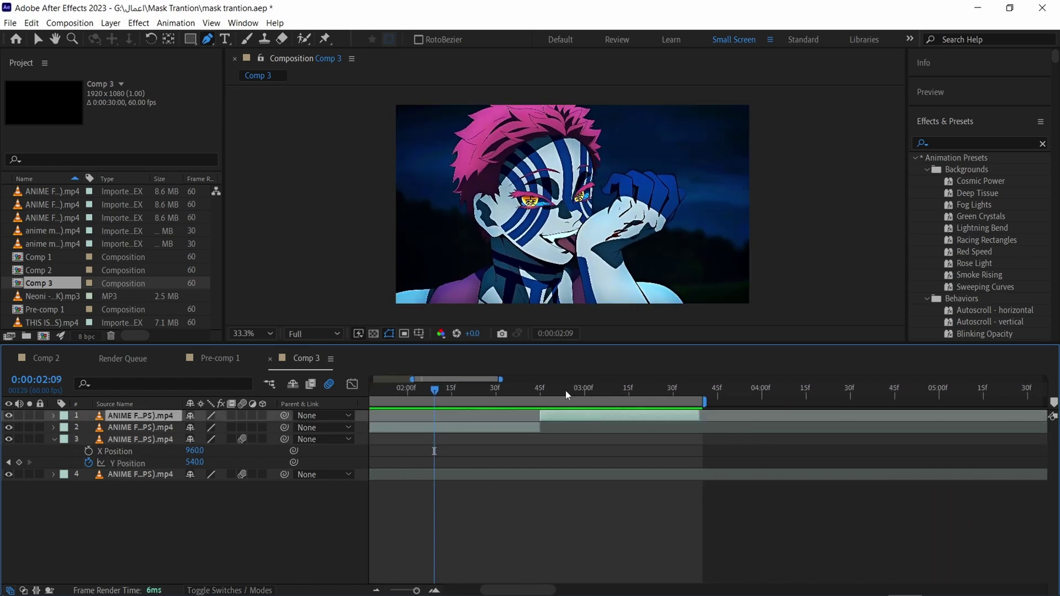
left_click(565, 390)
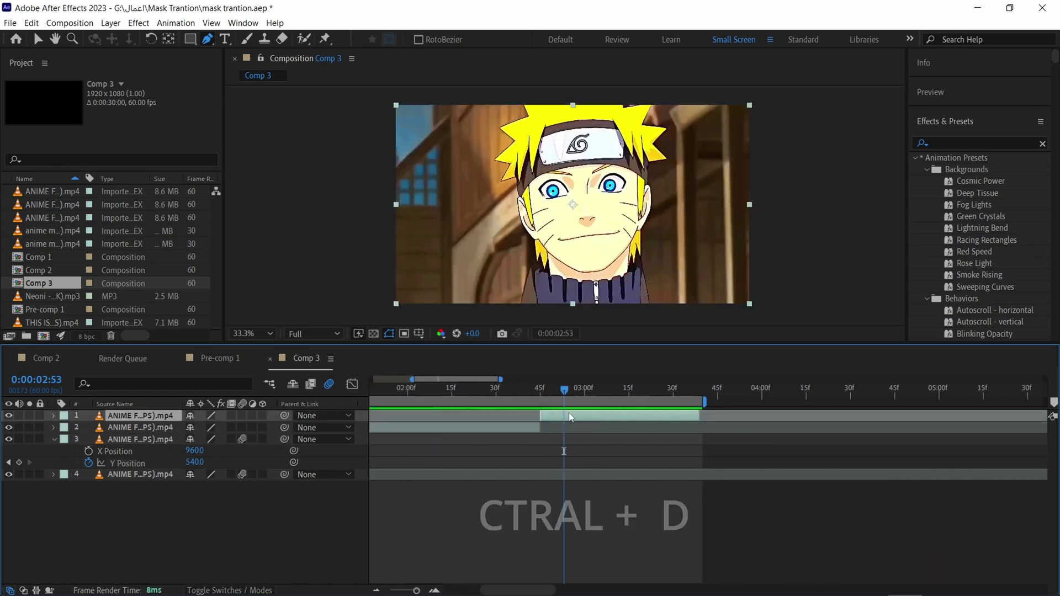
key("ctrl+d")
left_click(568, 432)
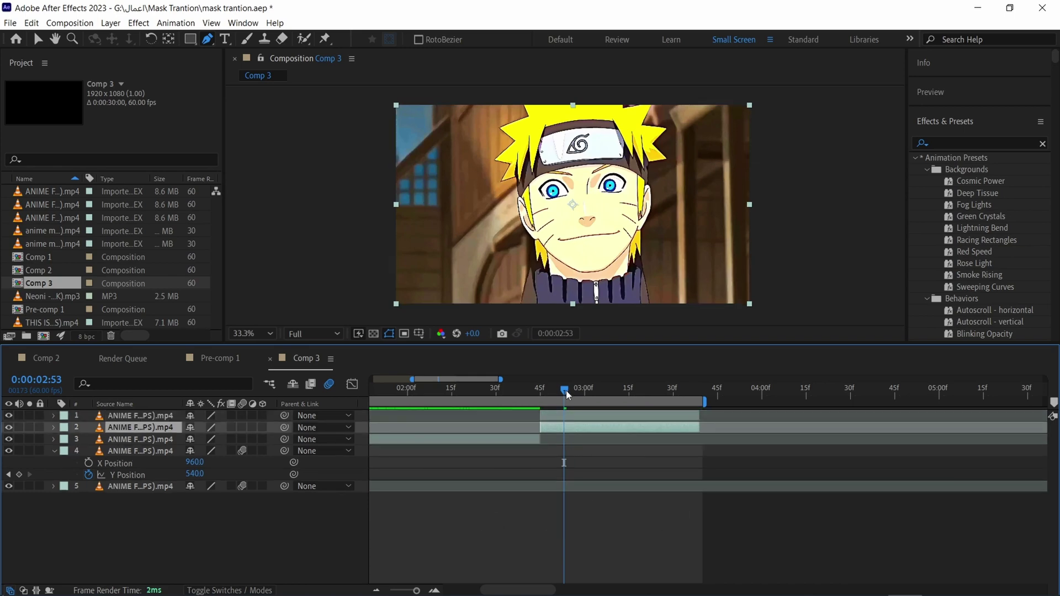
Freeze the duplicated clip on layer 2 at its first frame, 0:00:02:45
left_click_drag(565, 389, 544, 396)
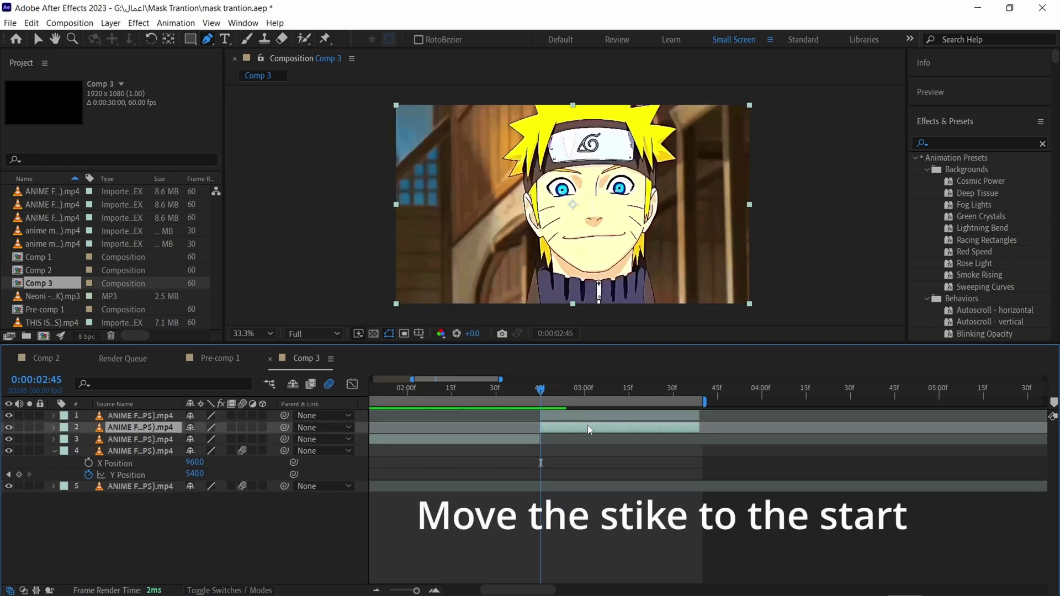
right_click(589, 426)
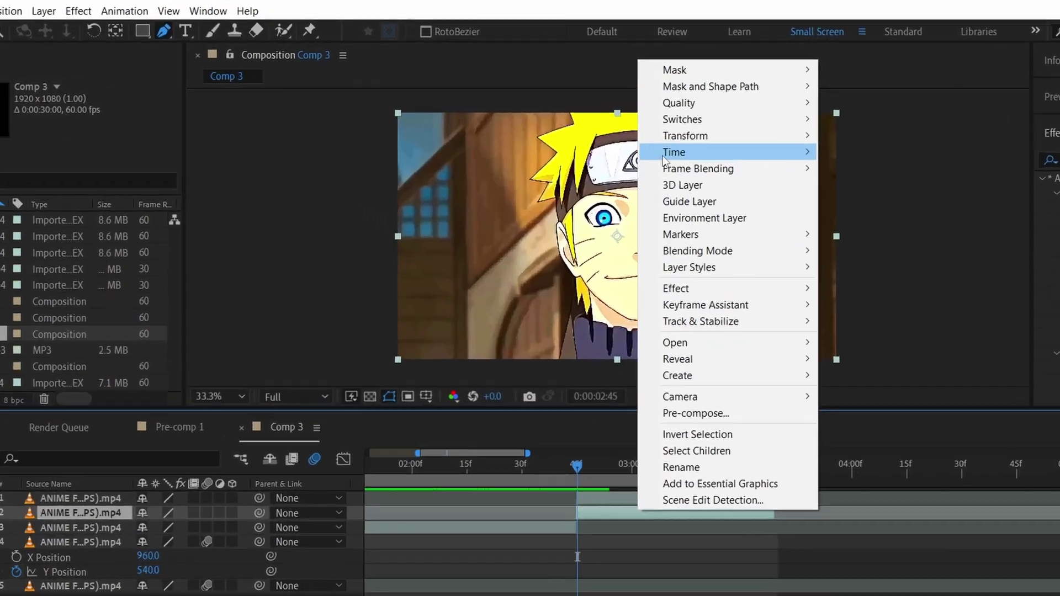
mouse_move(663, 156)
left_click(544, 206)
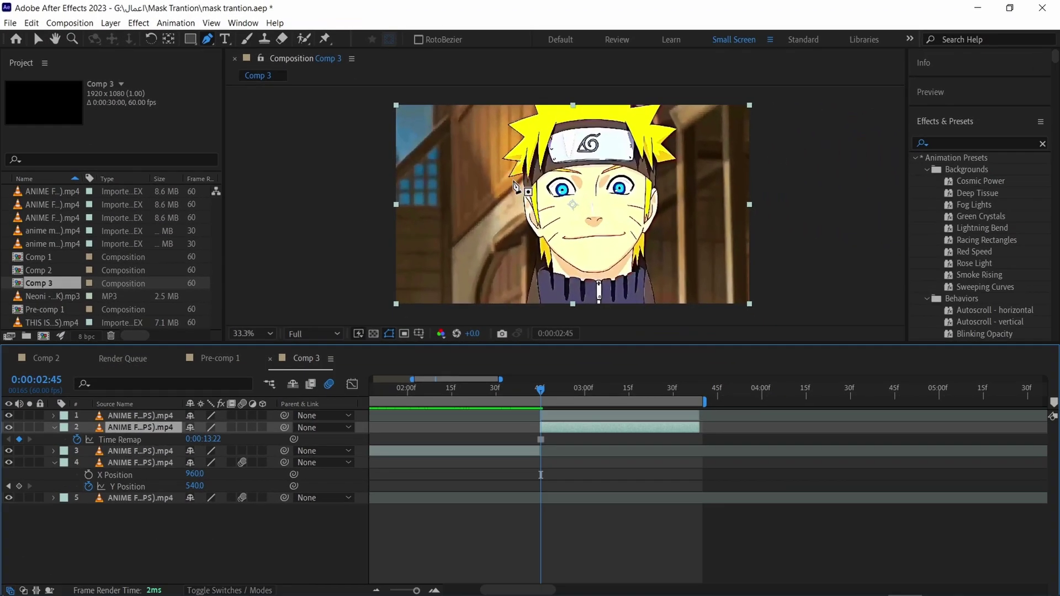
Shift the frozen clip earlier to start at about 0:00:02:31, split it at 0:00:02:45 and delete the part after the split
left_click_drag(614, 432, 572, 433)
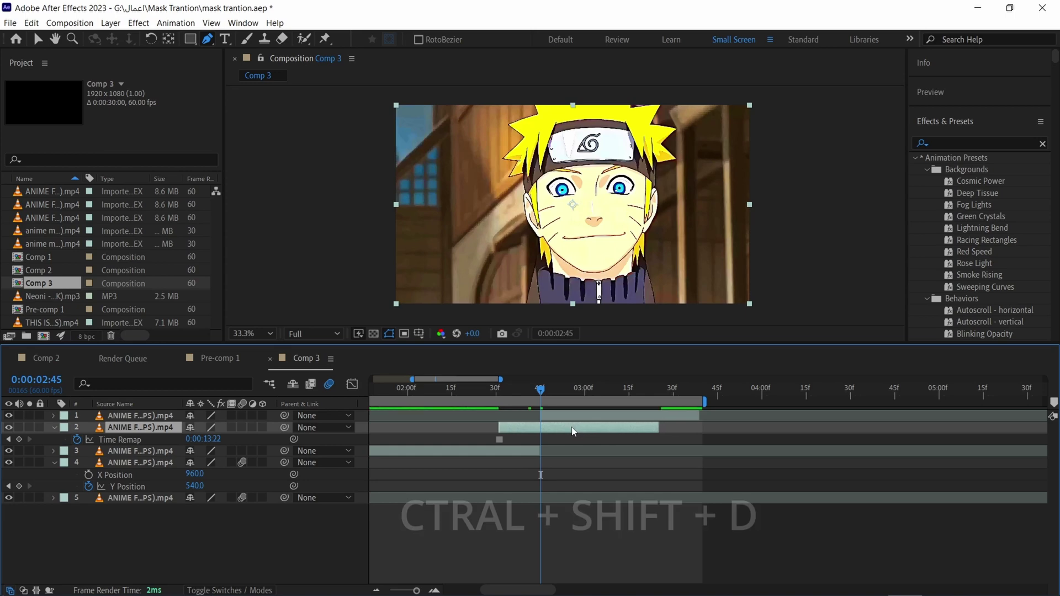
key("ctrl+shift+d")
key("Delete")
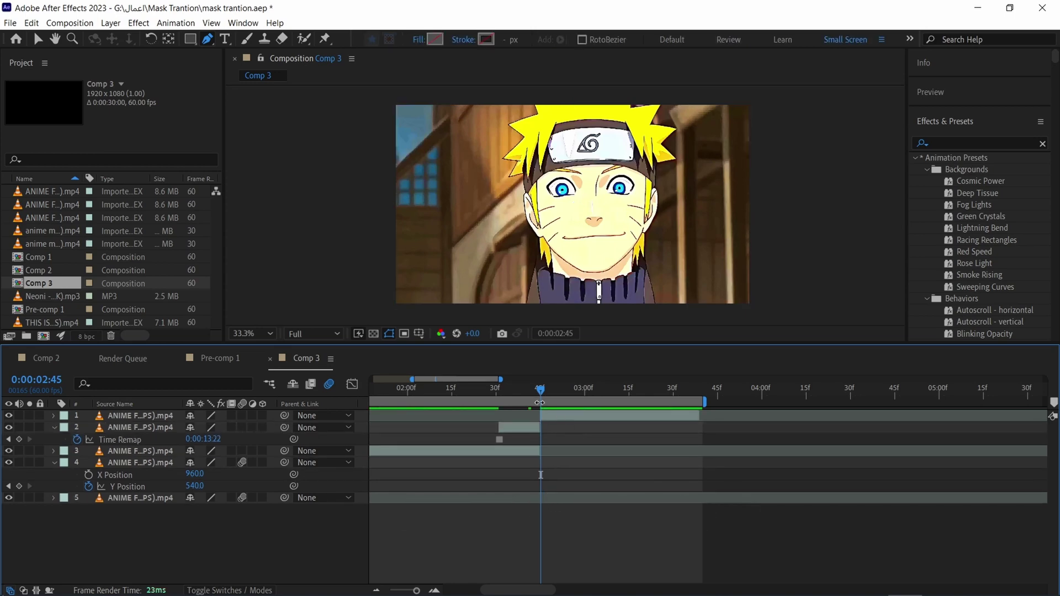
At 0:00:02:37, start a Pen mask on the frozen layer and trace up the left side from the collar past the ear
left_click_drag(522, 392, 517, 393)
left_click(522, 427)
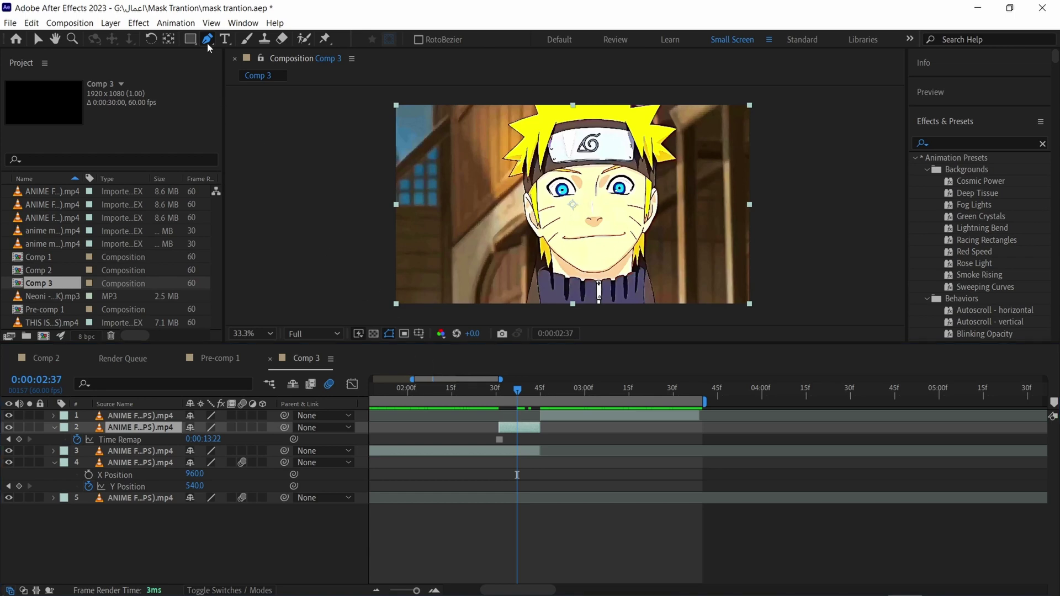
scroll(529, 284, "up", 3)
scroll(529, 286, "down", 2)
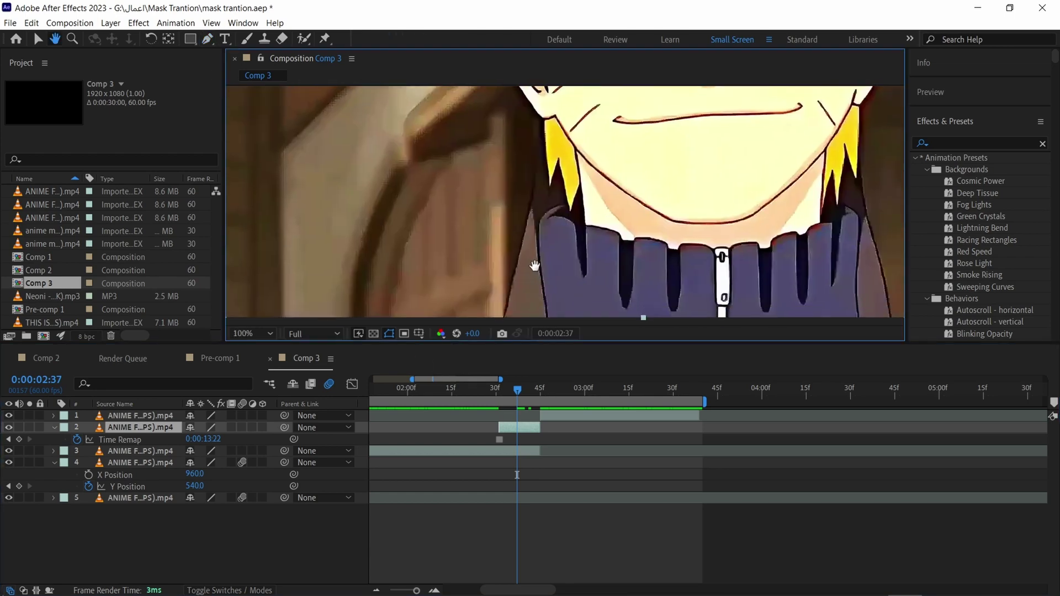
left_click(535, 250)
left_click(536, 145)
left_click_drag(537, 145, 574, 304)
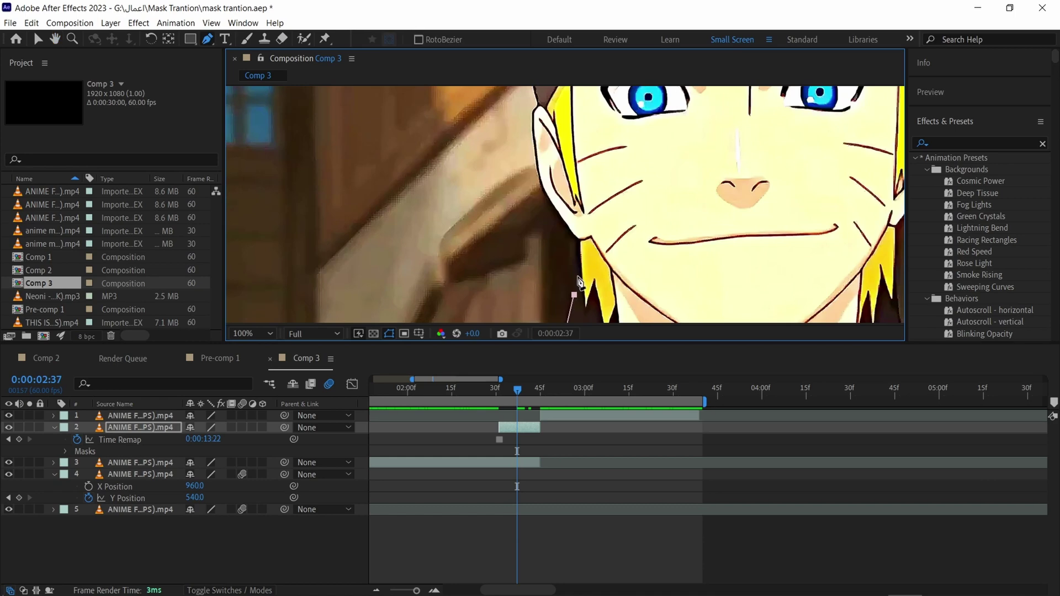
scroll(540, 211, "up", 2)
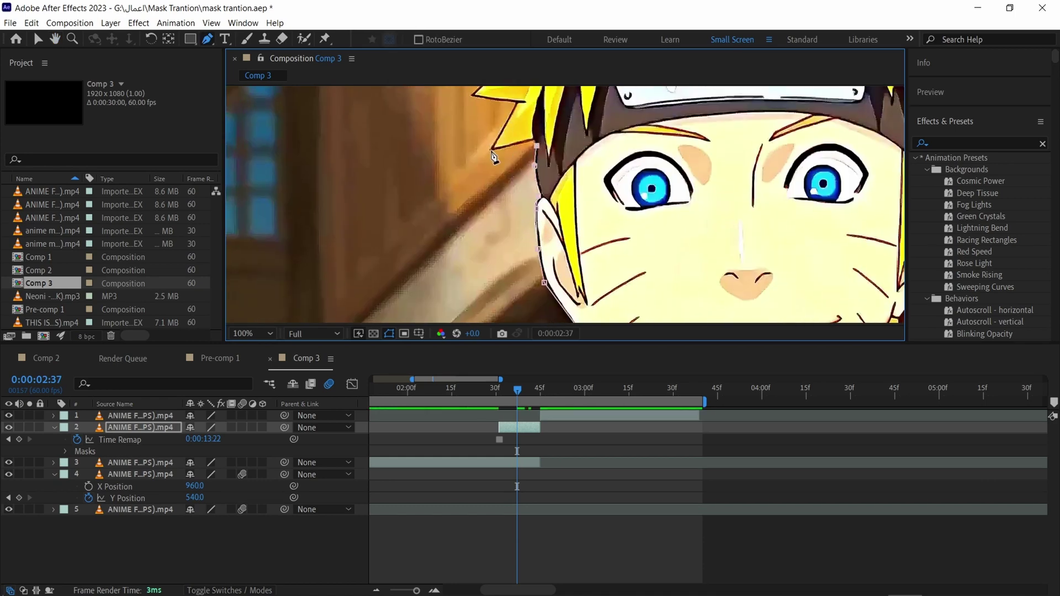
Trace the mask around the lower hair spikes on the left side of the head
left_click_drag(492, 152, 493, 270)
left_click(485, 262)
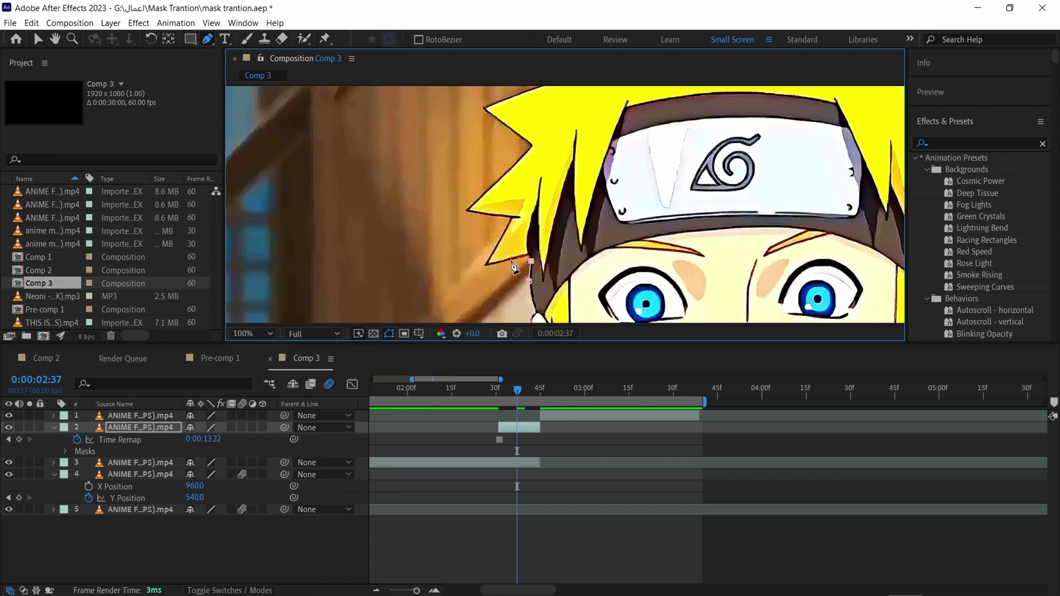
left_click(532, 145)
left_click_drag(522, 169, 546, 251)
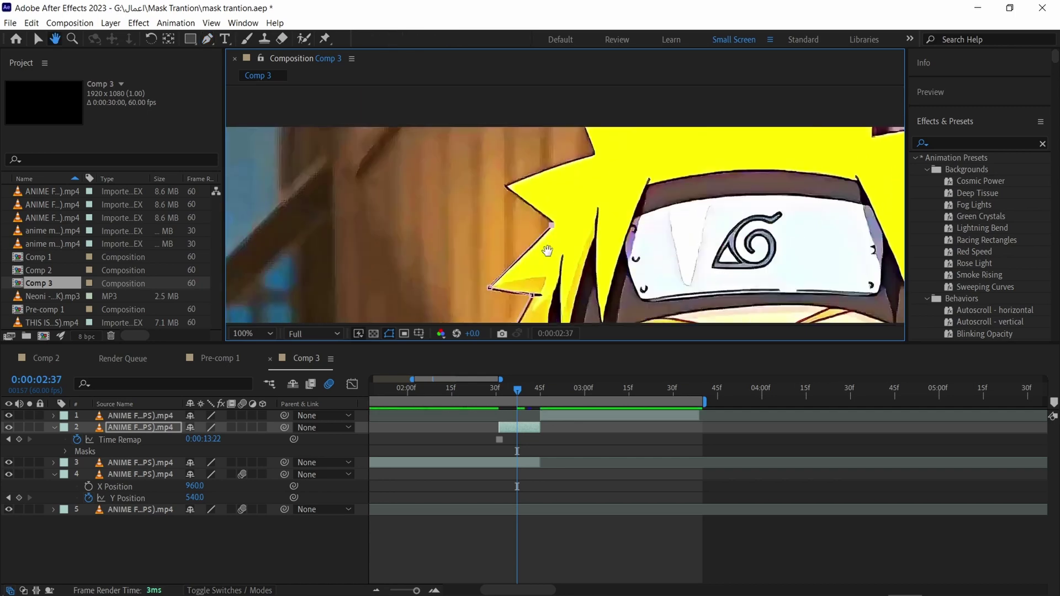
Continue the mask around the upper-left hair spike and across the hair just above the frame's top edge
left_click(508, 189)
left_click(599, 155)
left_click(584, 122)
left_click_drag(868, 125, 561, 164)
left_click(571, 159)
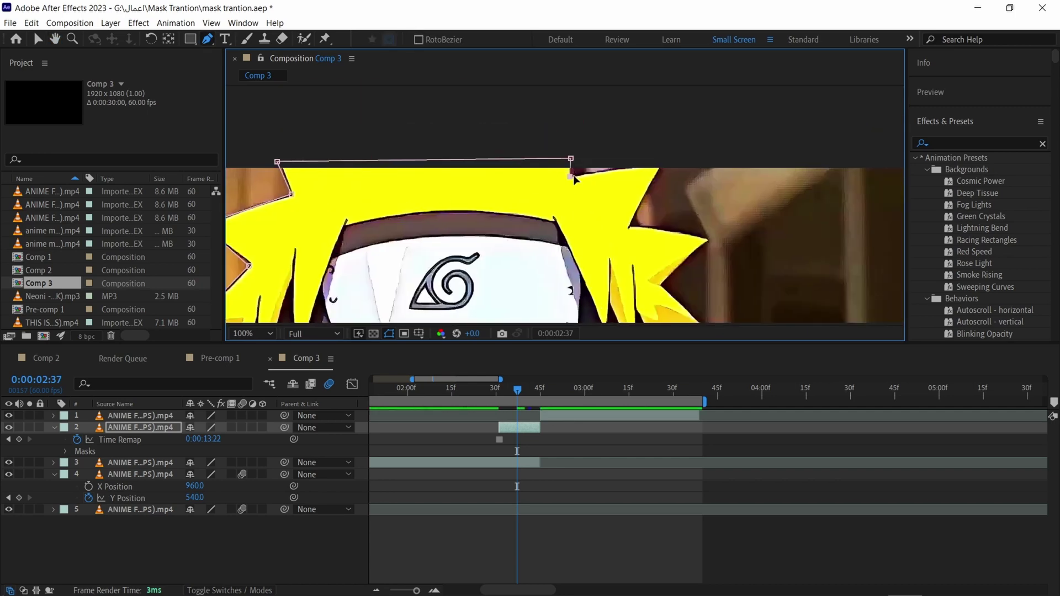
Trace the mask around the hair spikes on the right side of the head, back in beside the headband
left_click(649, 162)
left_click(629, 224)
left_click(707, 237)
left_click_drag(701, 260, 699, 188)
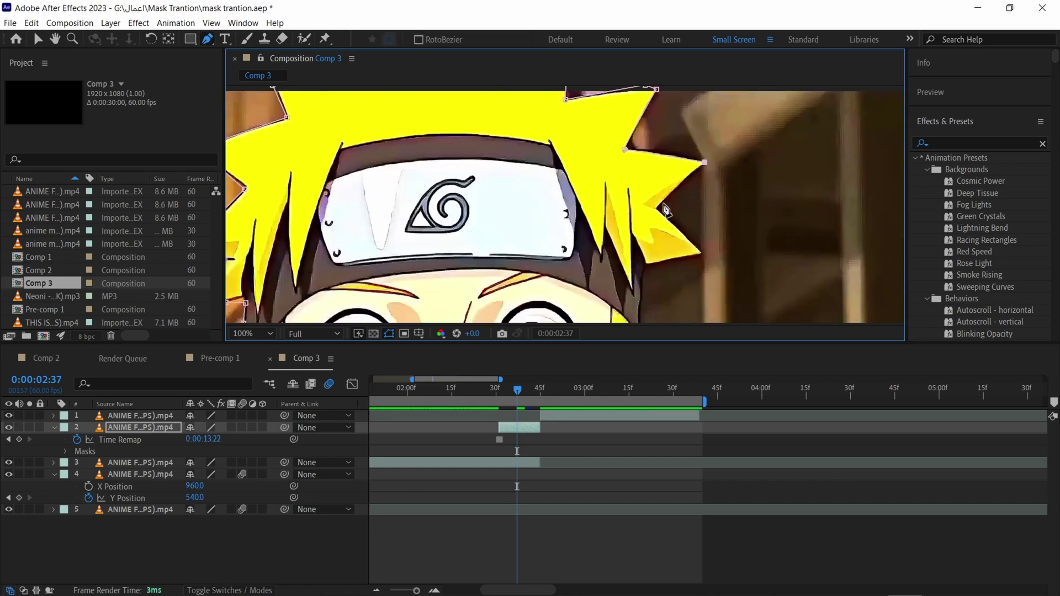
left_click(659, 208)
left_click(701, 253)
left_click(650, 268)
Continue the mask down the right side of the face, past the ear to the jaw
left_click_drag(653, 299, 673, 116)
left_click(669, 134)
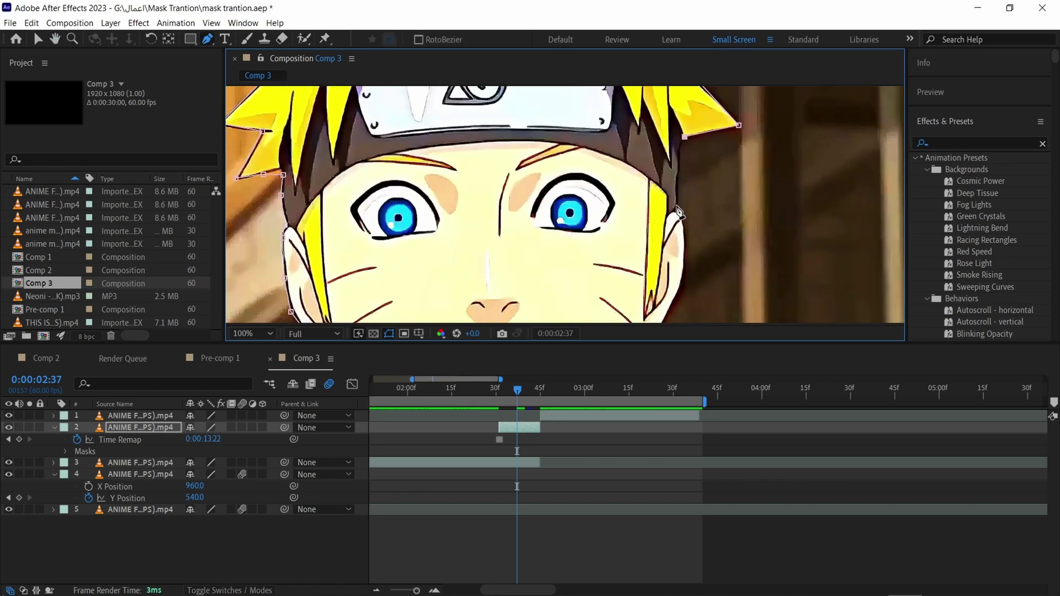
left_click(677, 146)
left_click(675, 200)
left_click_drag(648, 267, 614, 163)
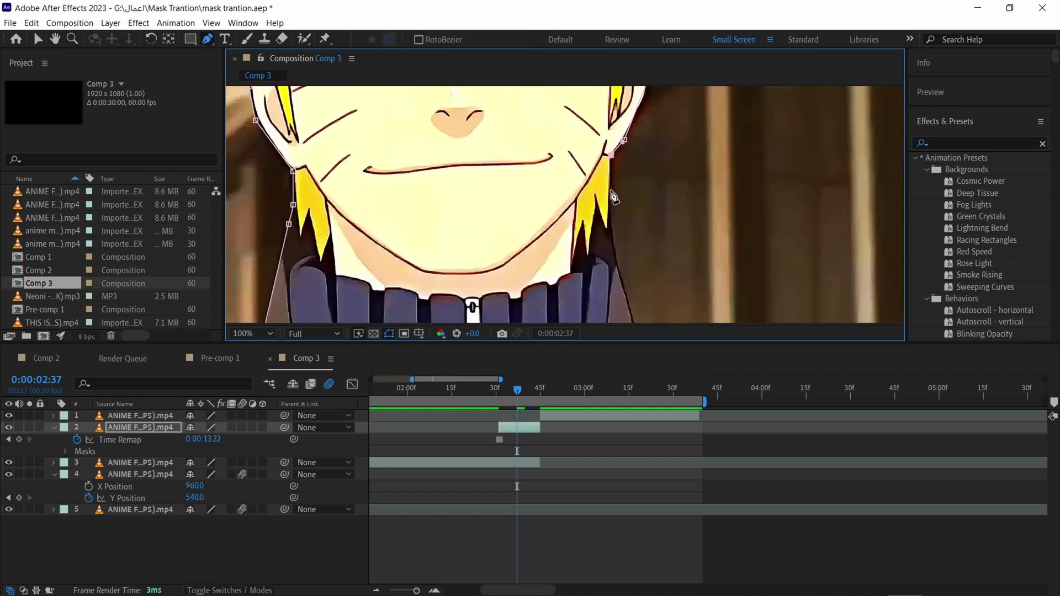
Trace the mask down the right side of the neck and below the frame's bottom edge, closing it at the lower left
left_click_drag(626, 290, 559, 155)
left_click(581, 238)
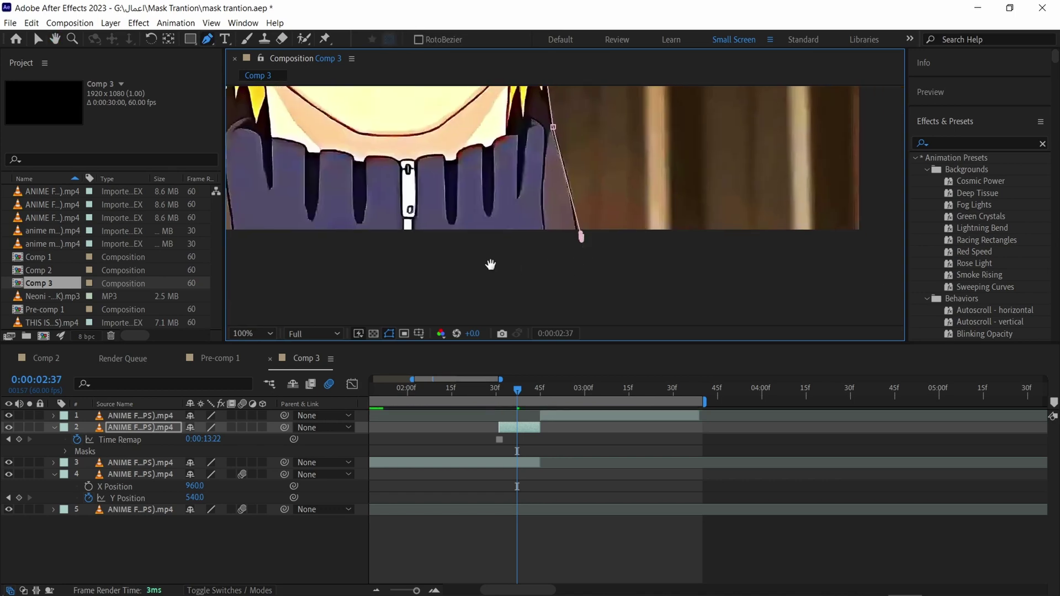
left_click_drag(490, 264, 859, 300)
scroll(733, 270, "down", 2)
left_click_drag(732, 270, 585, 323)
left_click(507, 319)
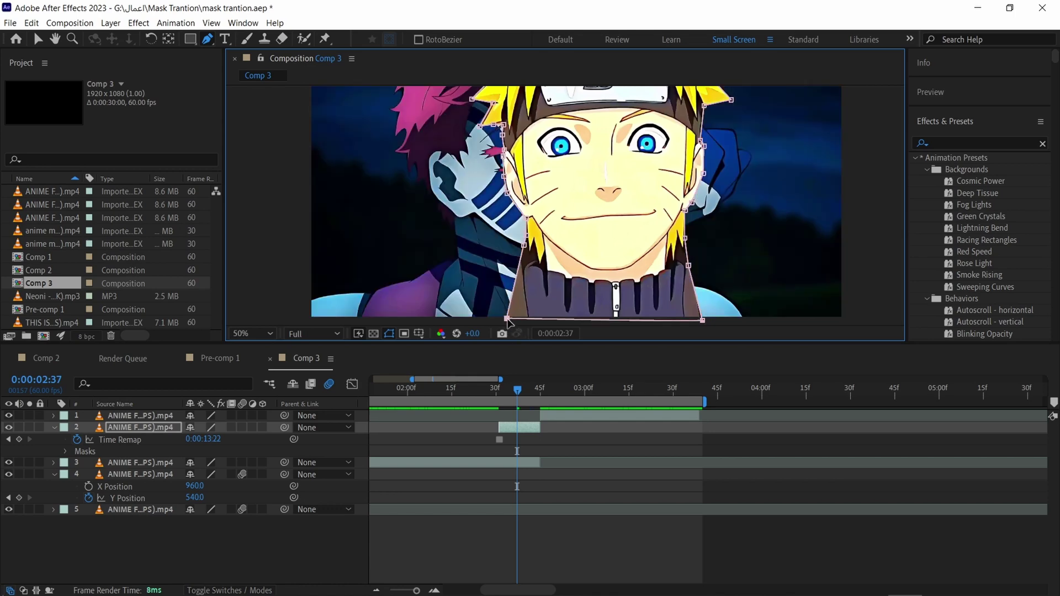
scroll(569, 276, "down", 1)
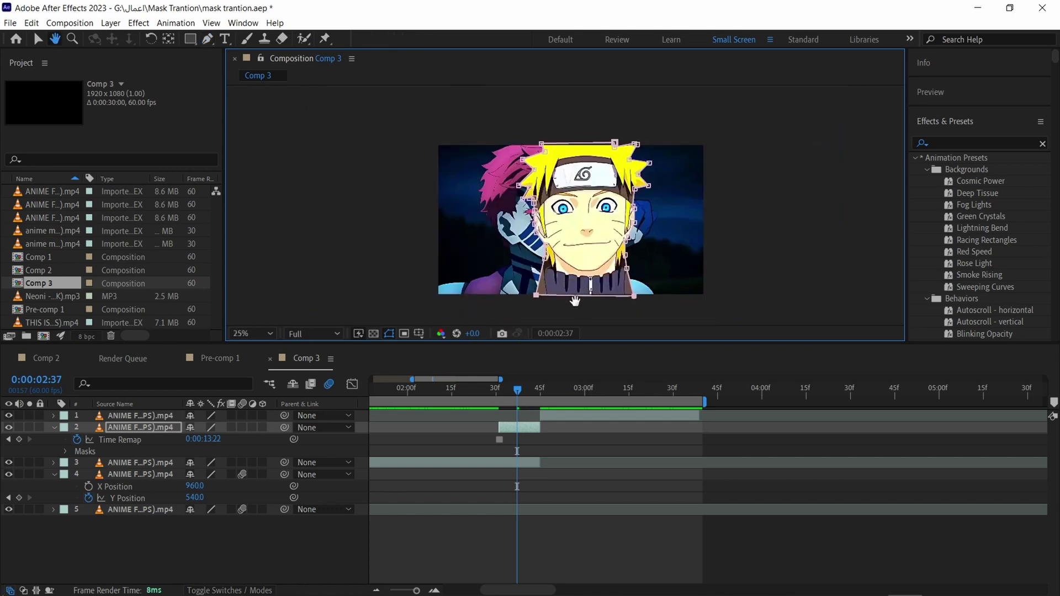
left_click_drag(574, 304, 569, 310)
Reveal the Position property of the masked layer 2 and separate it into X and Y dimensions
left_click(525, 430)
key("v")
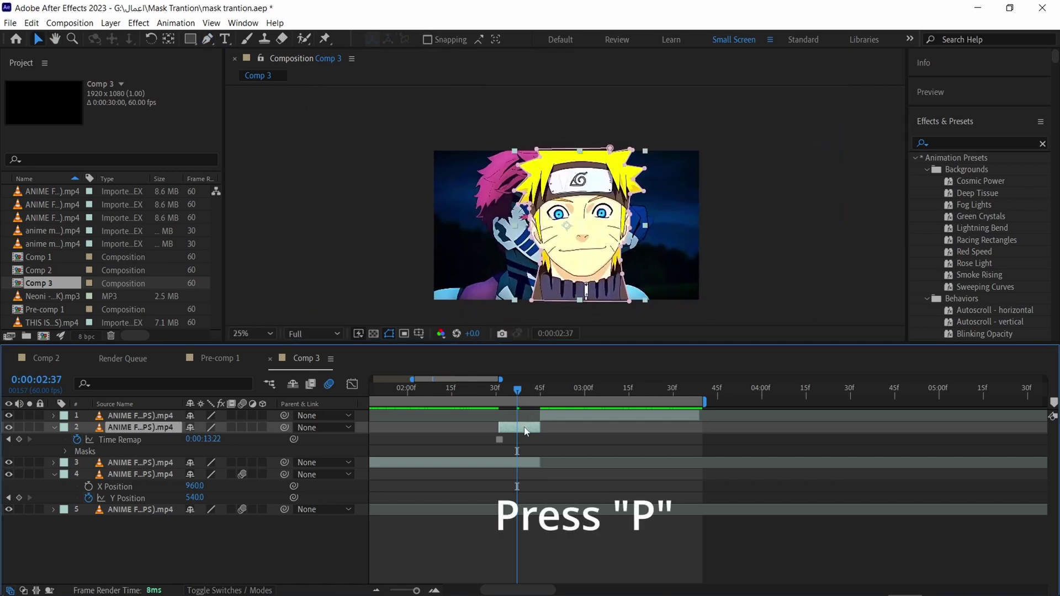
key("p")
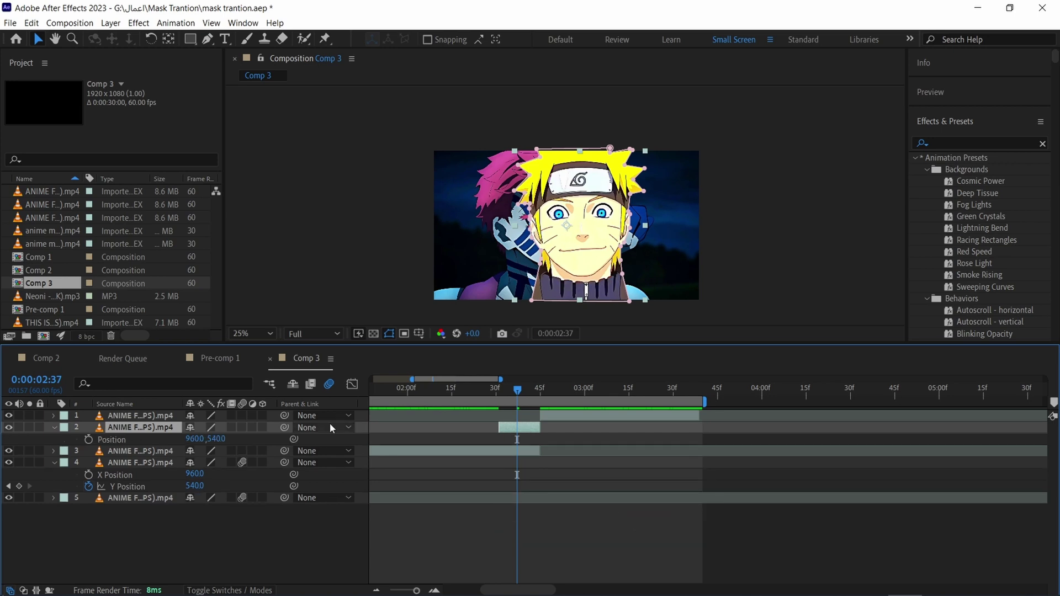
right_click(136, 443)
left_click(198, 291)
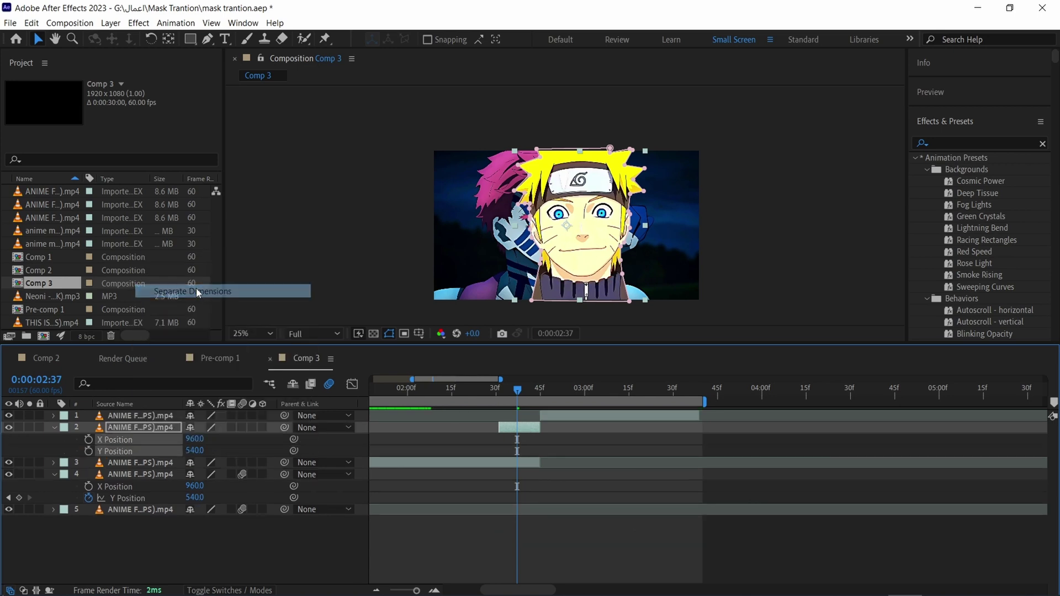
Add an X Position keyframe to layer 2 at 0:00:02:43, shortly before the layer's end
left_click_drag(521, 389, 534, 396)
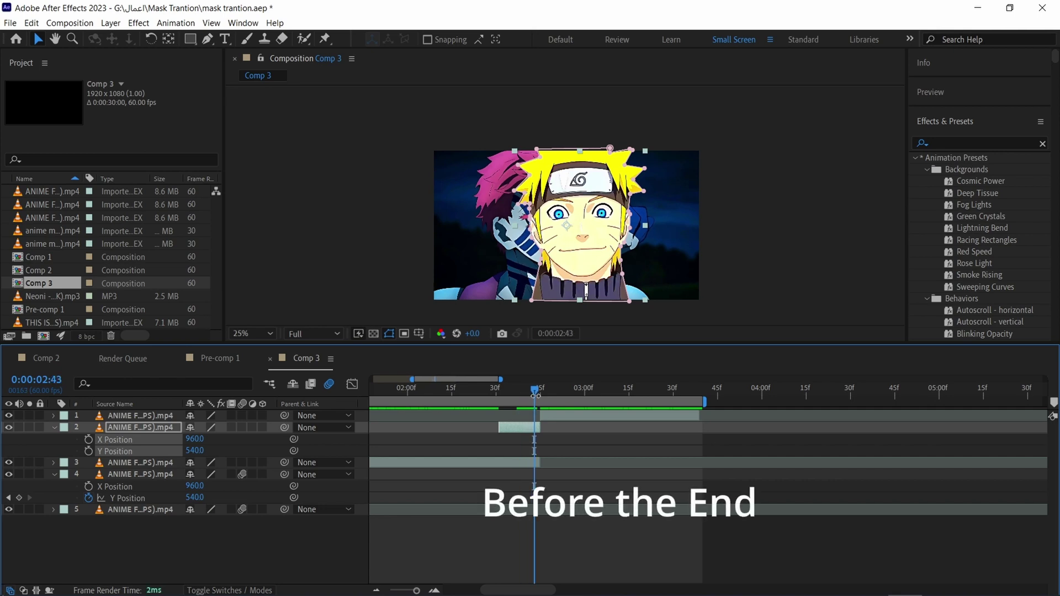
left_click(227, 451)
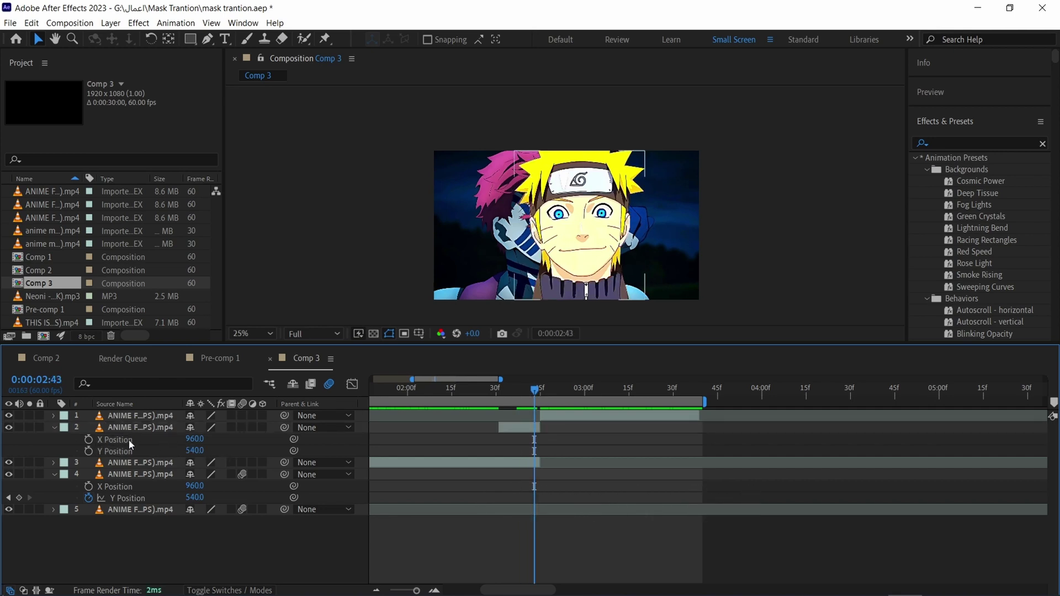
left_click(89, 441)
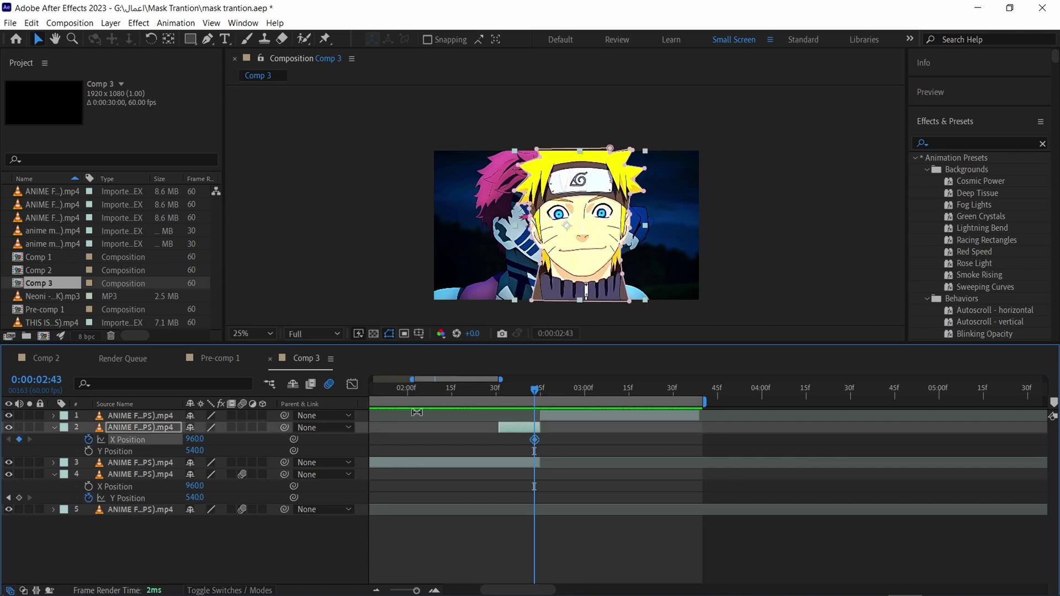
Set layer 2's X Position to 2294 at 0:00:02:31, moving the character off-frame to the right, and Easy Ease both keyframes
left_click_drag(534, 394, 532, 392)
left_click_drag(514, 394, 500, 393)
left_click_drag(200, 444, 489, 450)
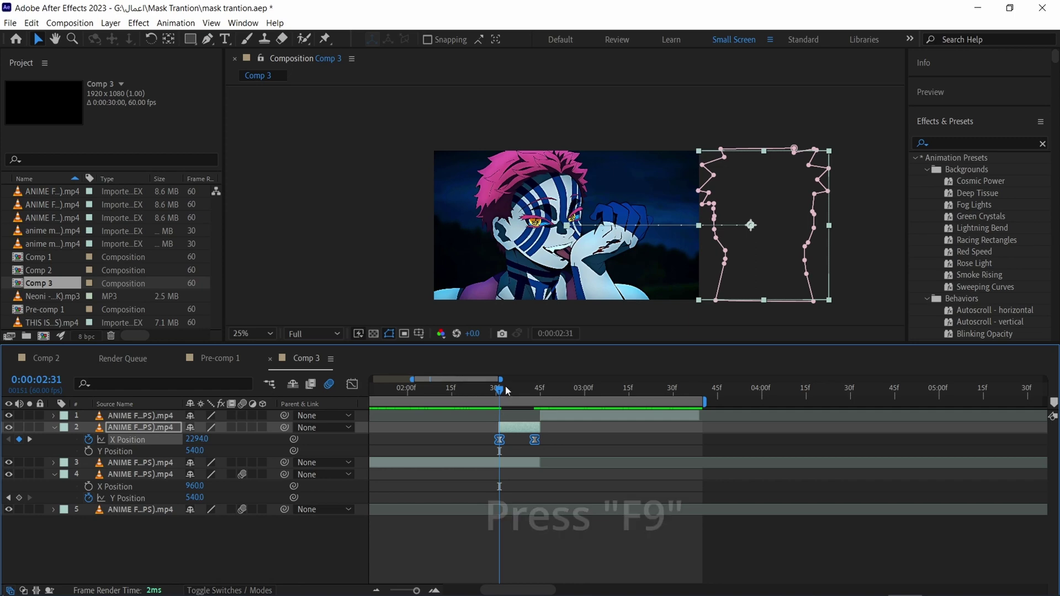
Check the slide-in at 0:00:02:38 and enable motion blur for layer 2
left_click_drag(499, 392, 520, 413)
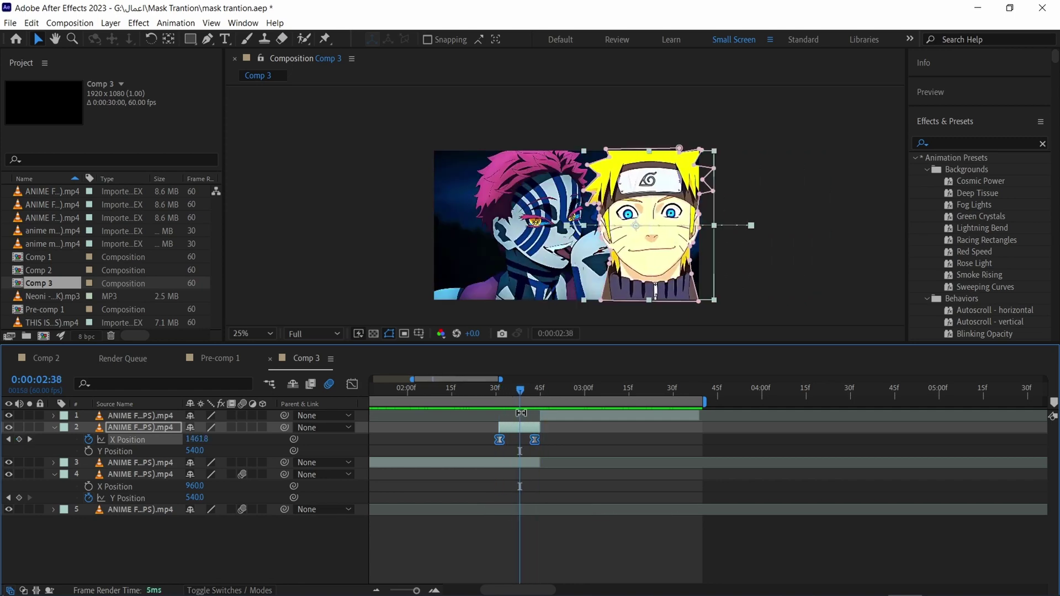
left_click(241, 426)
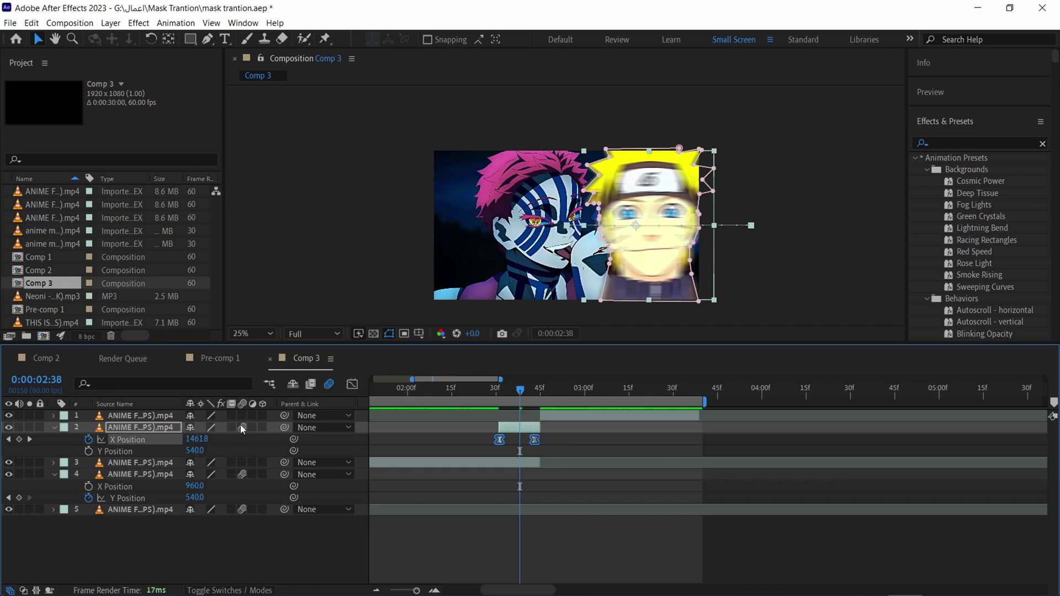
Collapse the properties of all layers and preview the mask transitions from the start of the composition
left_click_drag(525, 393, 363, 394)
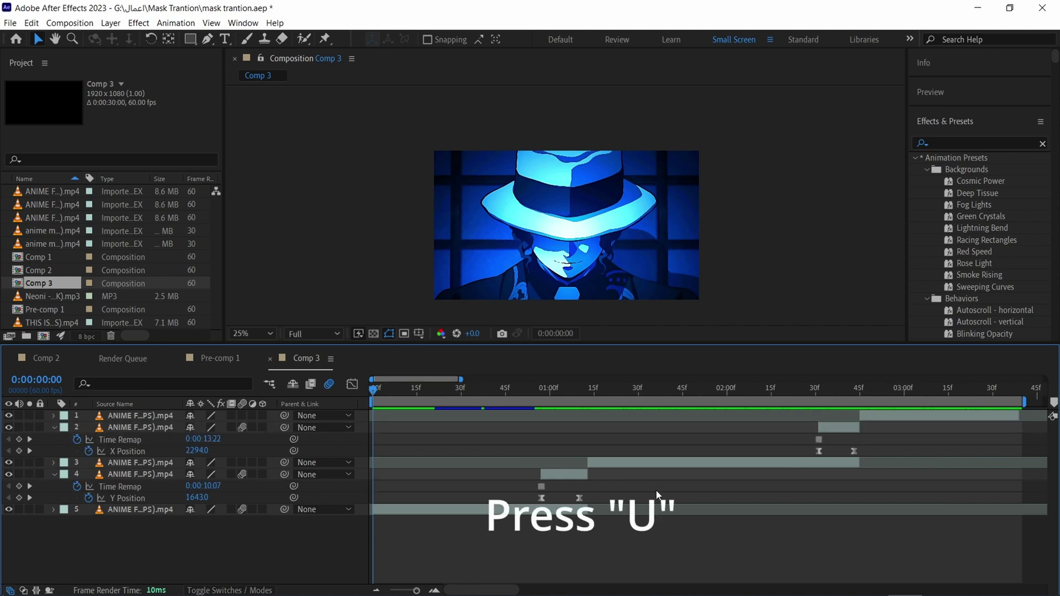
key("u")
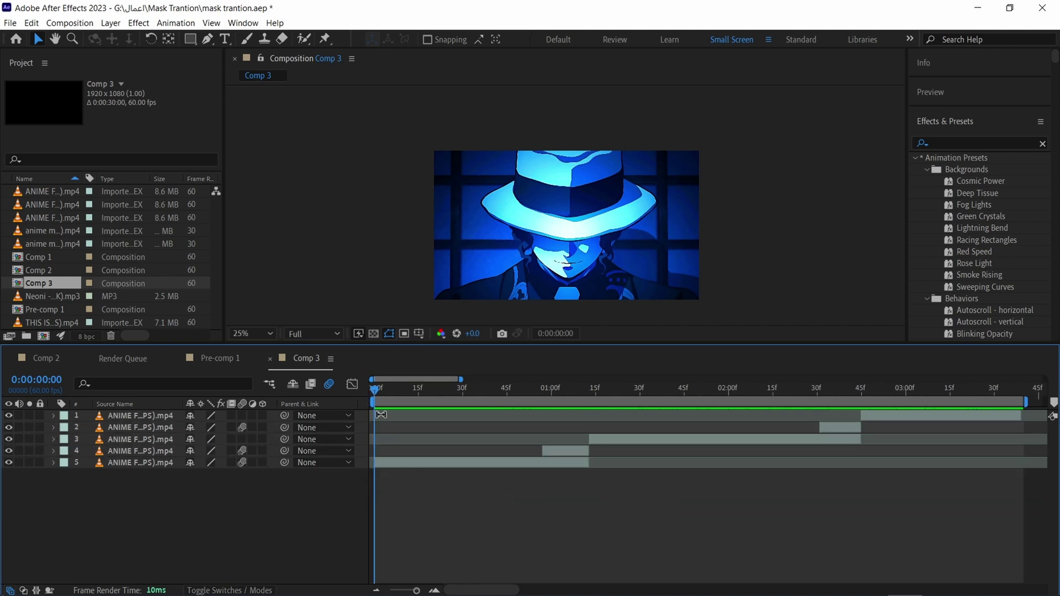
left_click_drag(380, 393, 554, 475)
key("Home")
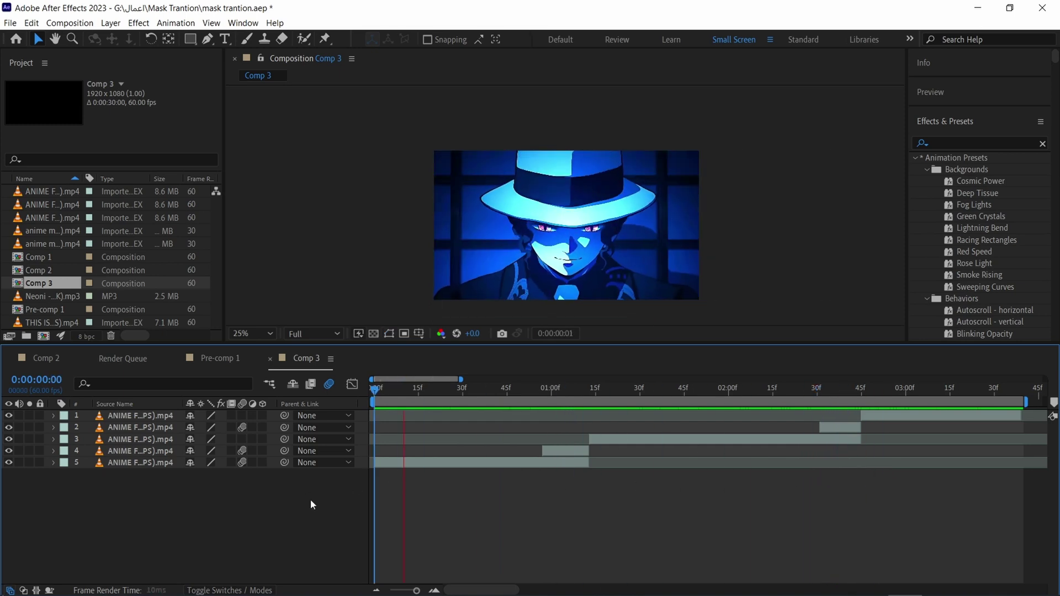